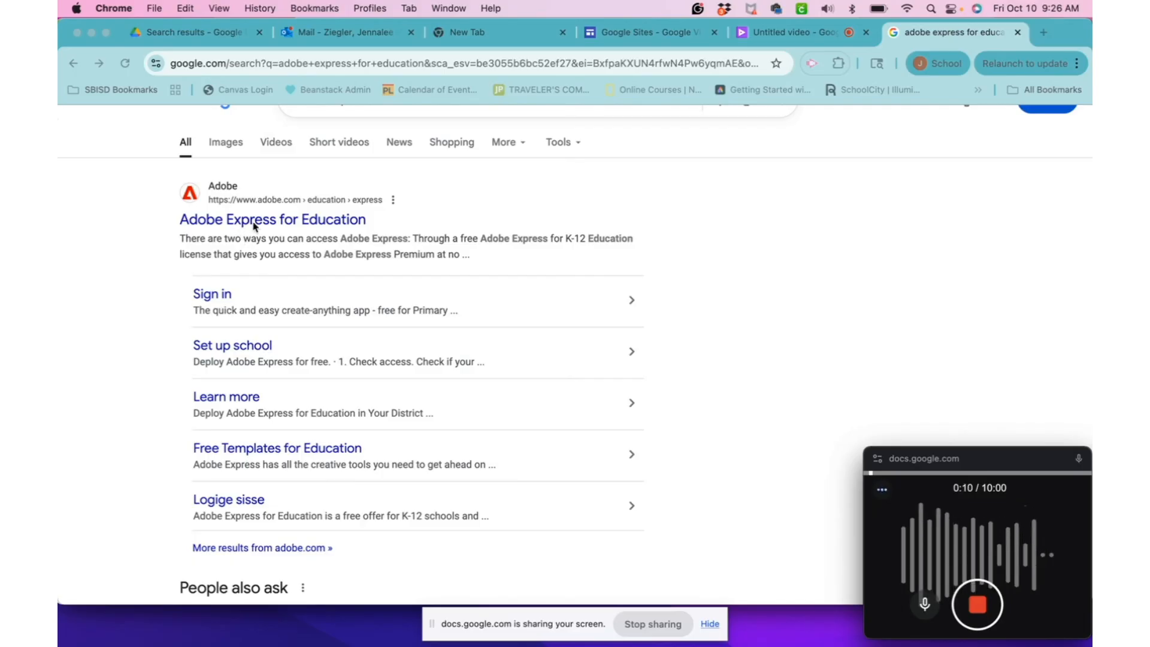
# Open Adobe Express for Education's sign-in result from the Google results and sign in to the account.
pyautogui.scroll(1, 263, 233)
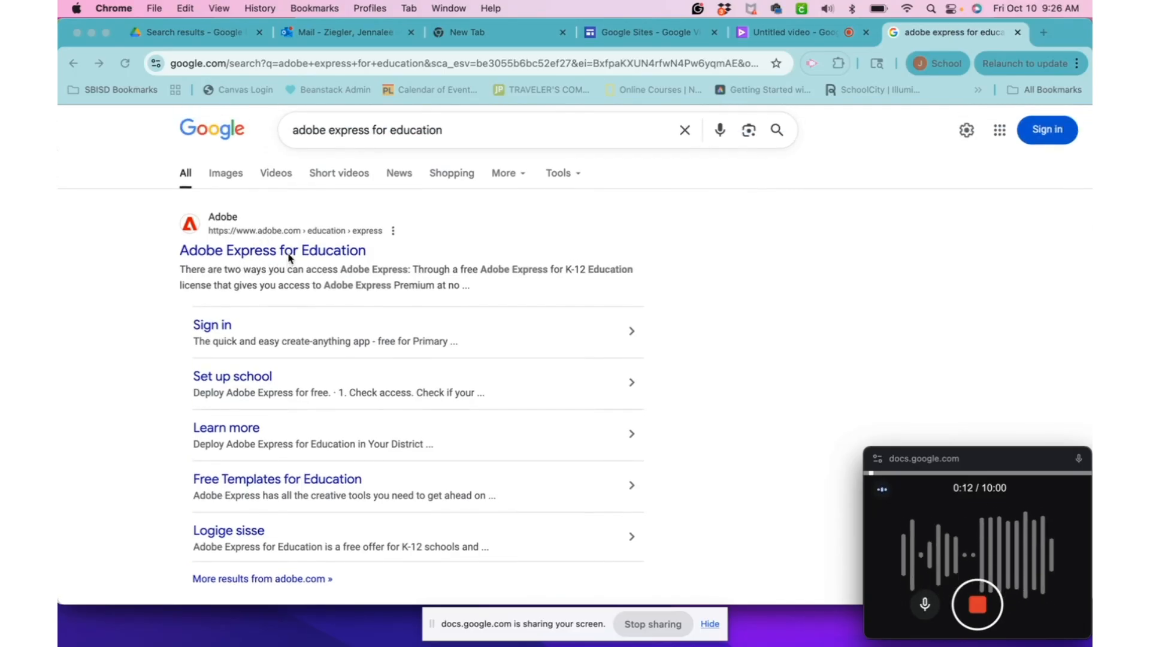
pyautogui.click(221, 327)
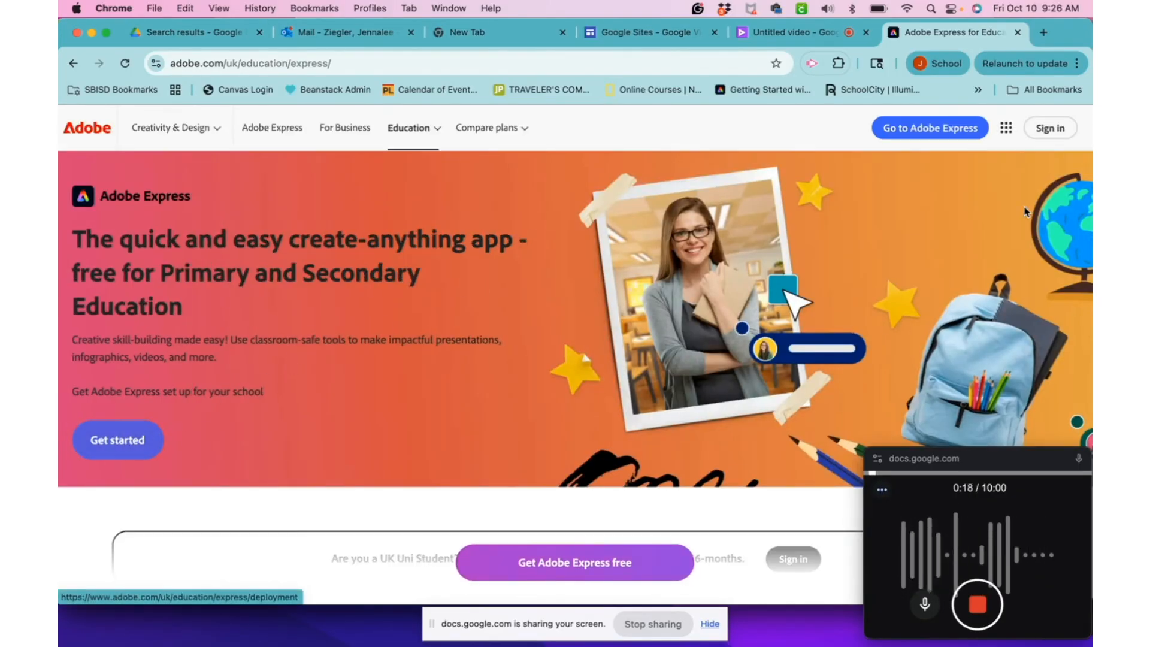
pyautogui.click(1069, 126)
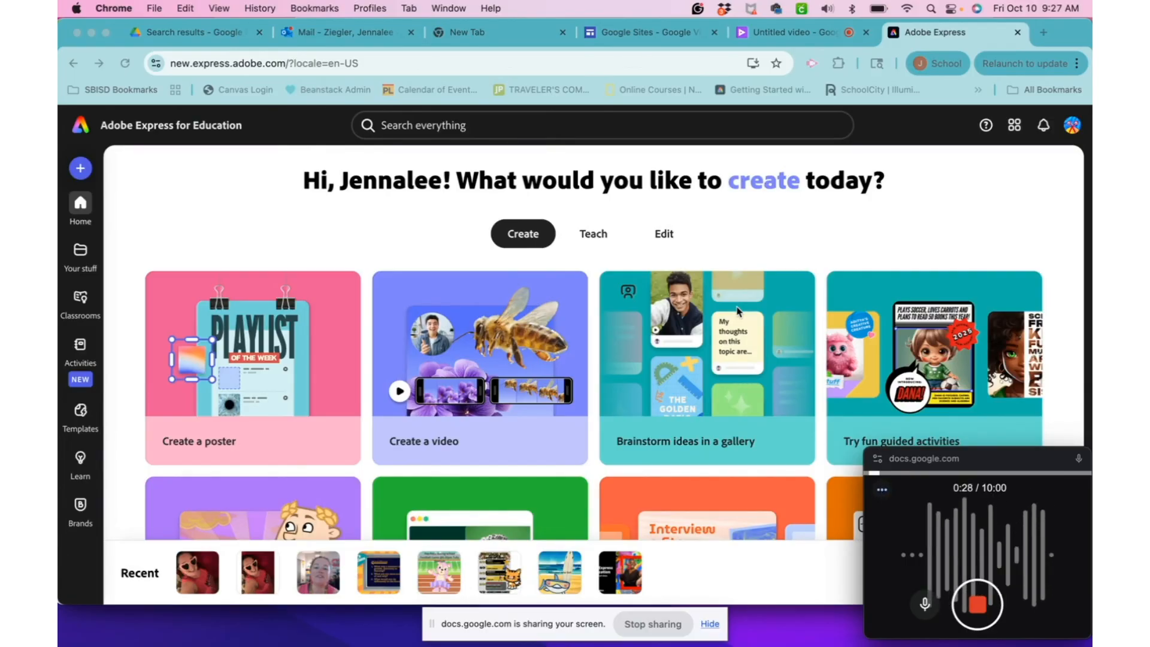
# Create a class in Classrooms with the name WHistory and period 3, and save it.
pyautogui.click(81, 308)
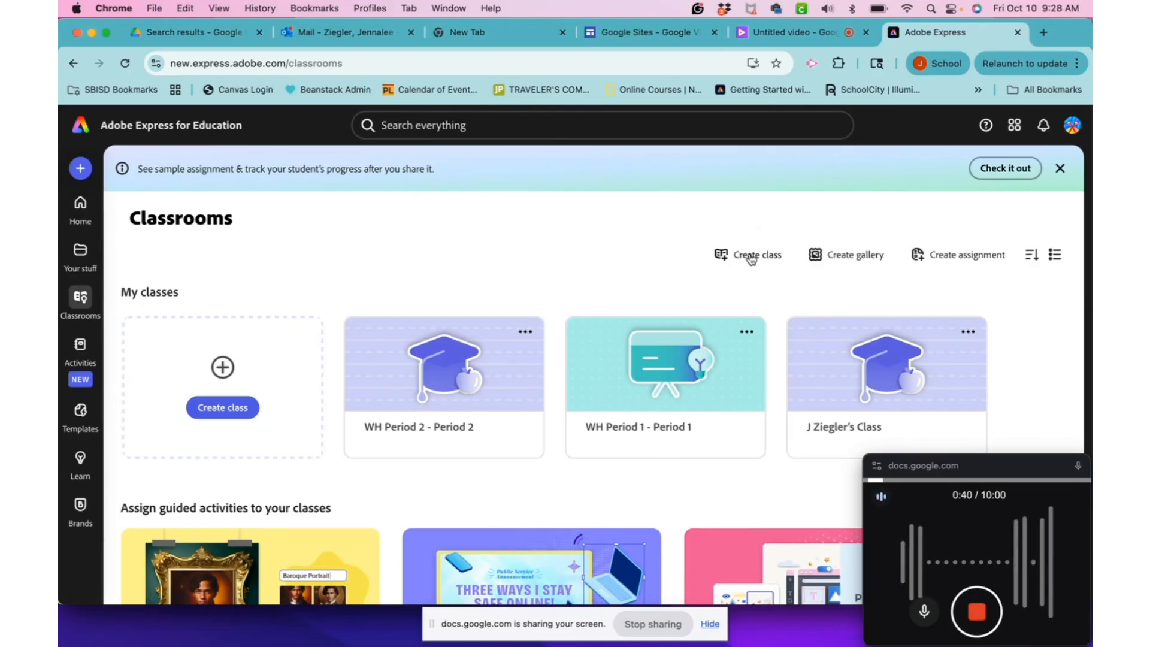
pyautogui.click(752, 256)
pyautogui.click(493, 236)
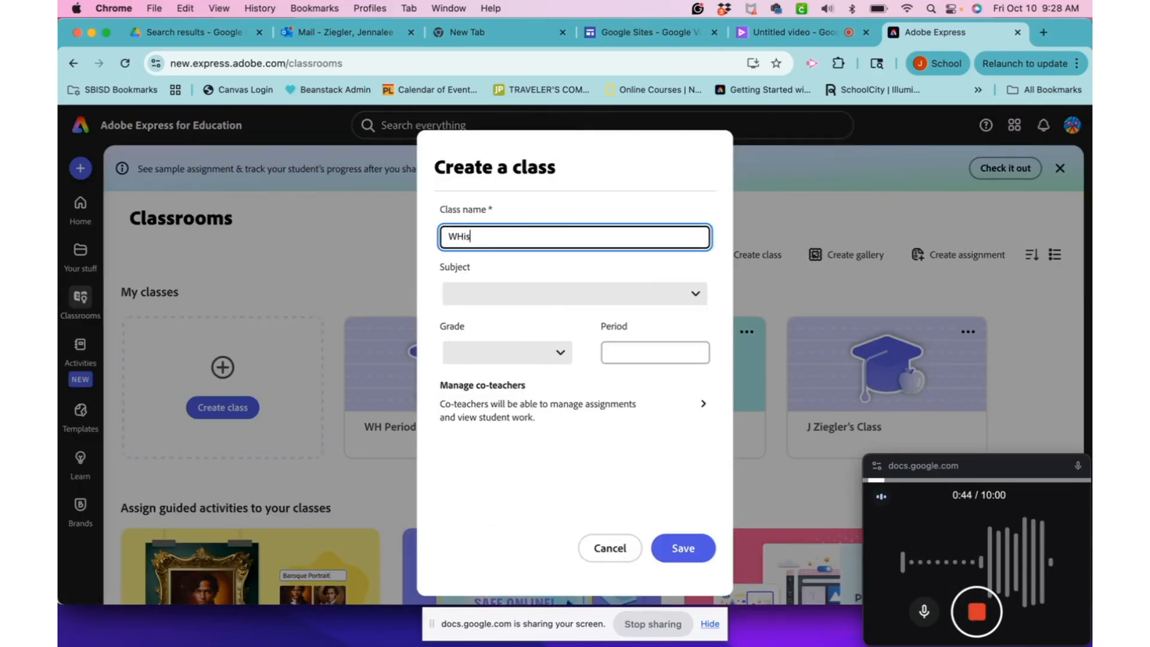
pyautogui.click(649, 356)
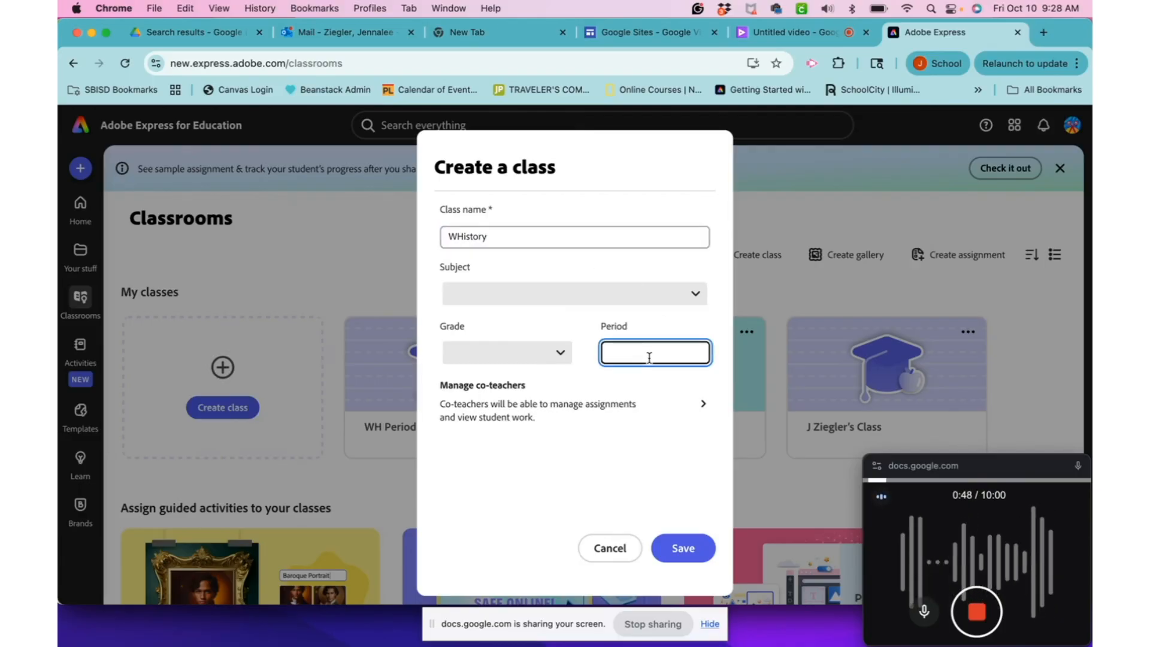
pyautogui.write('3')
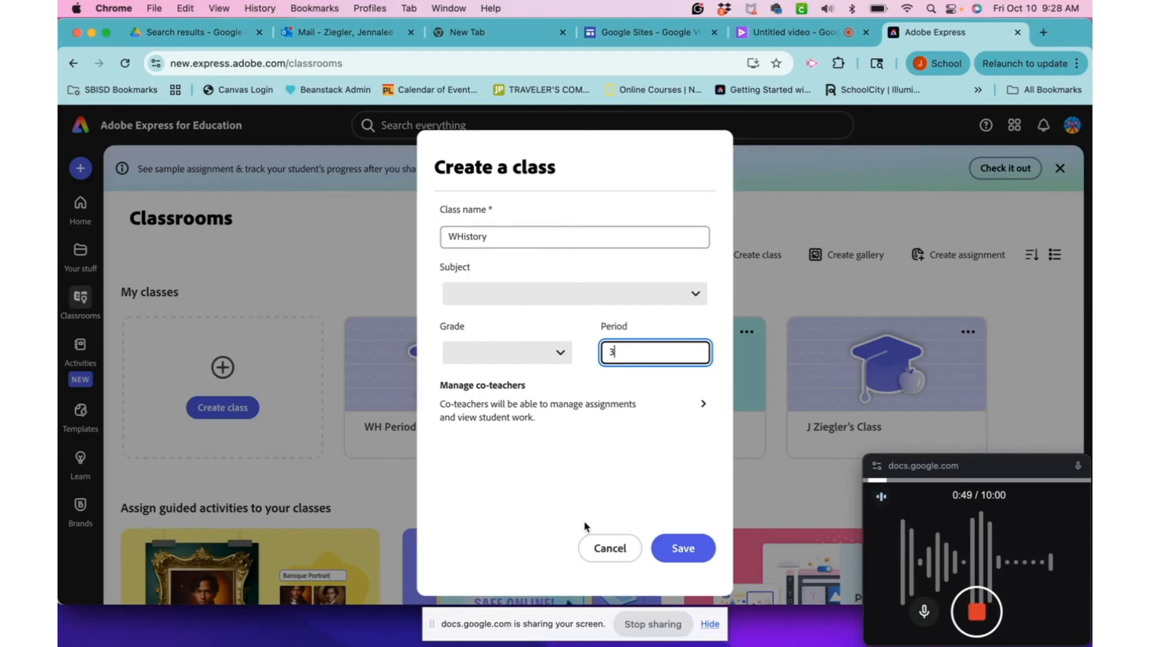
pyautogui.click(685, 551)
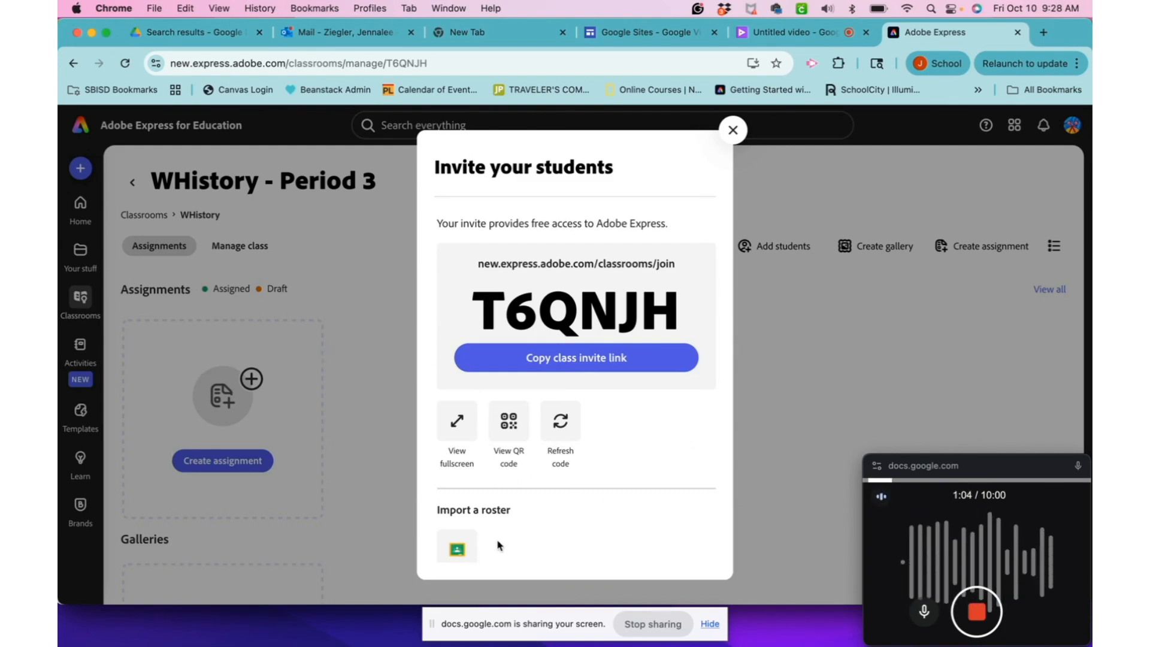
# Reopen the new class's student invitation options to review them, and close them again.
pyautogui.click(732, 130)
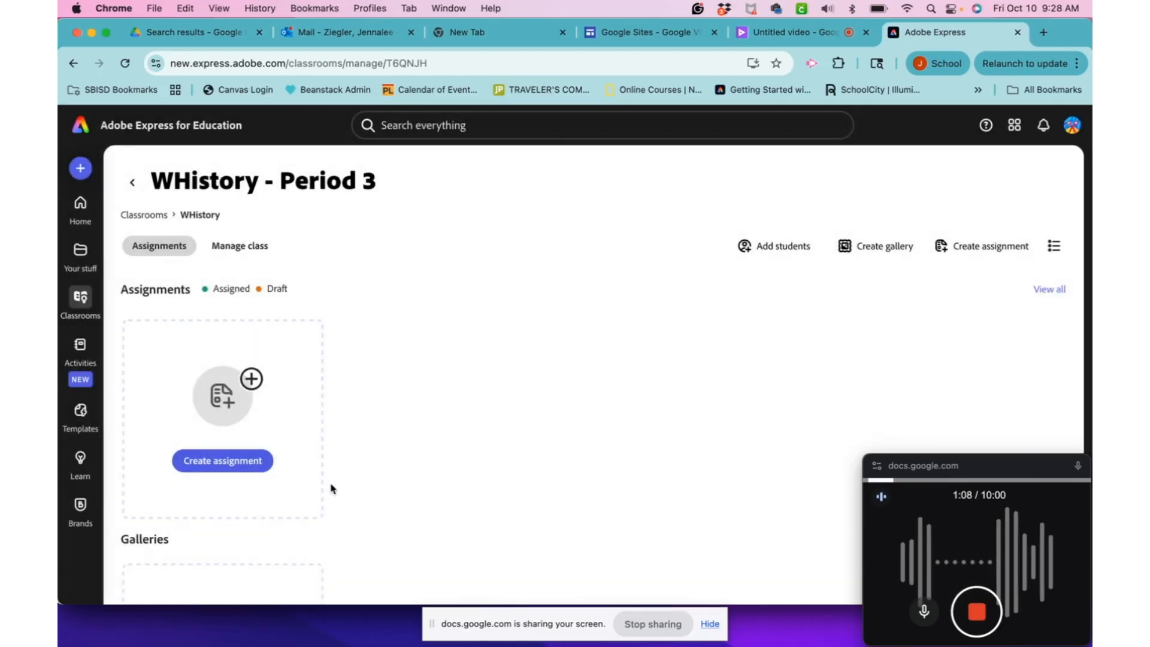
pyautogui.click(784, 248)
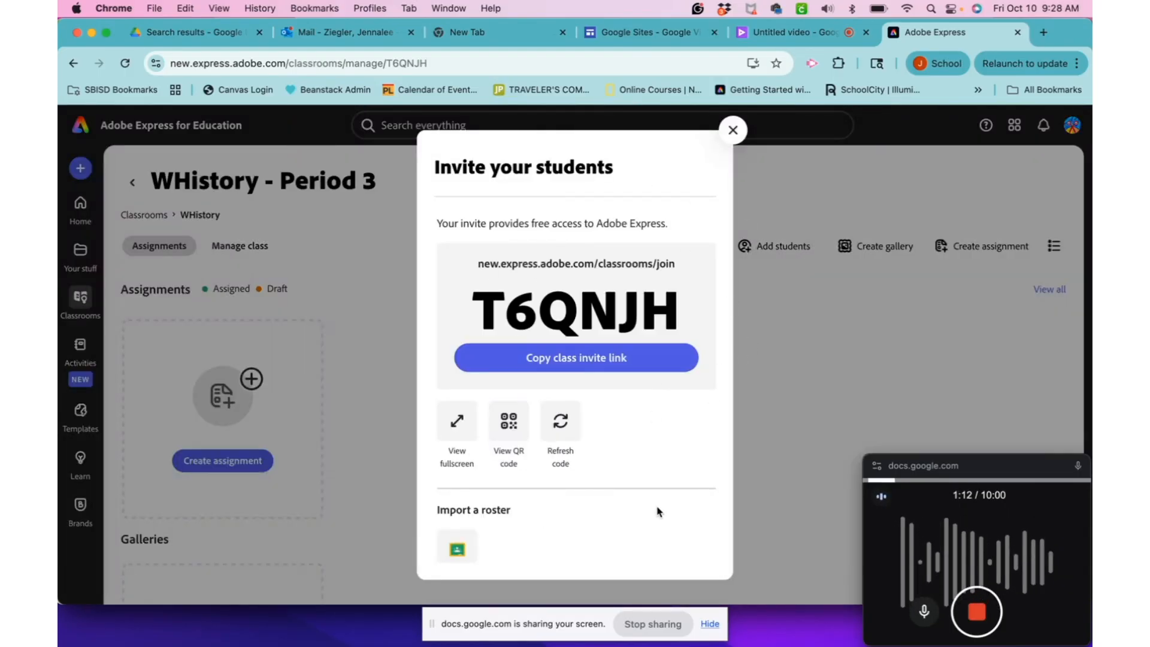
pyautogui.click(733, 130)
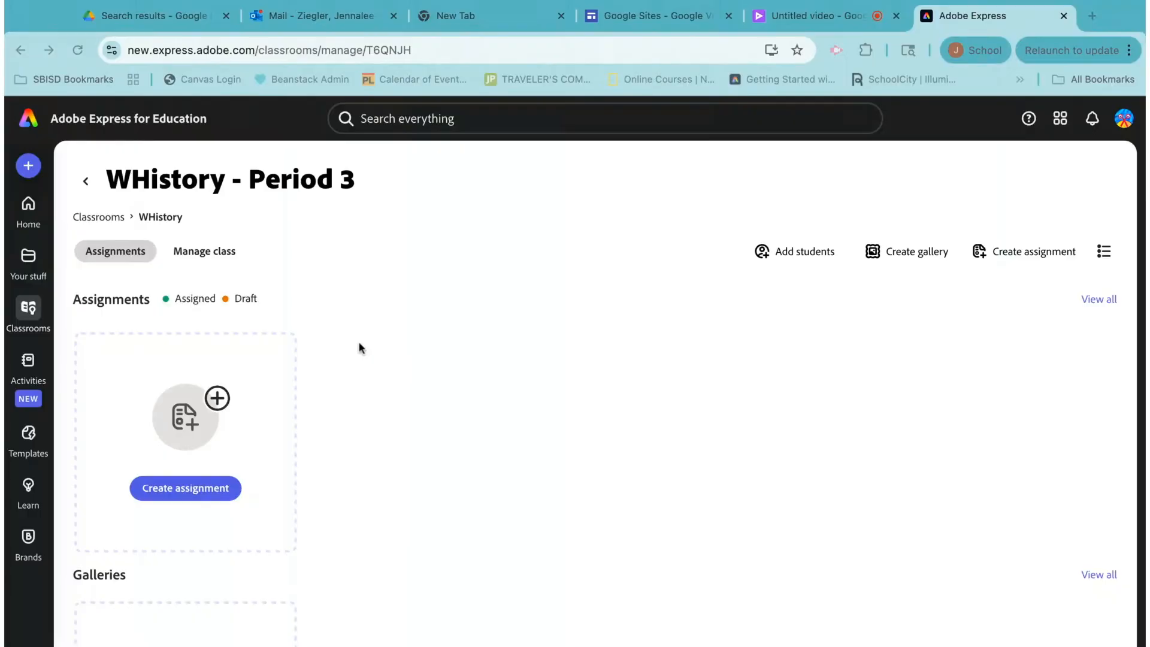
# Open the educator activities and filter them to the Social Studies subject.
pyautogui.click(28, 364)
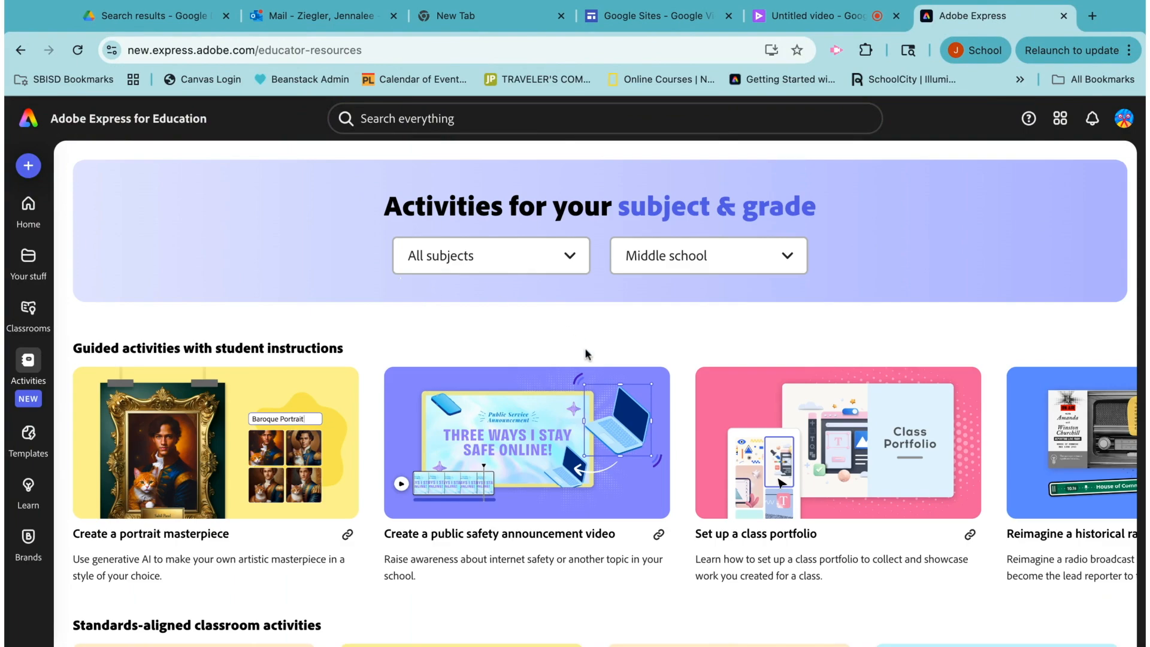
pyautogui.click(567, 263)
pyautogui.click(526, 382)
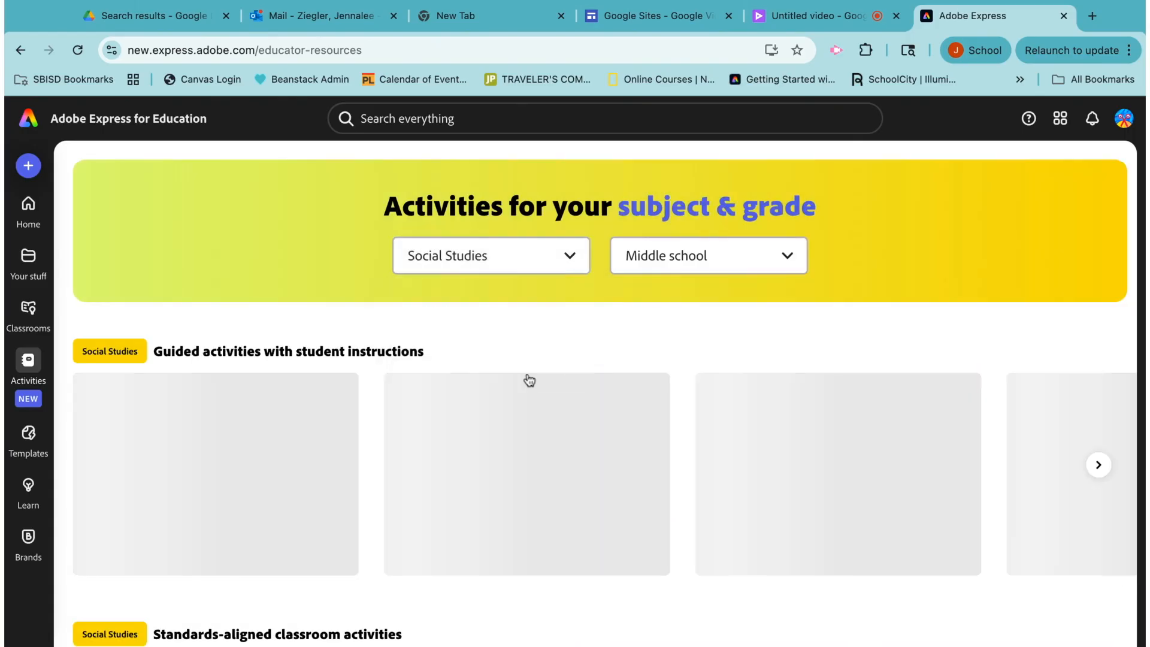
# Open the guided activity "Reimagine a historical radio broadcast" in the editor.
pyautogui.scroll(-2, 666, 389)
pyautogui.scroll(2, 666, 388)
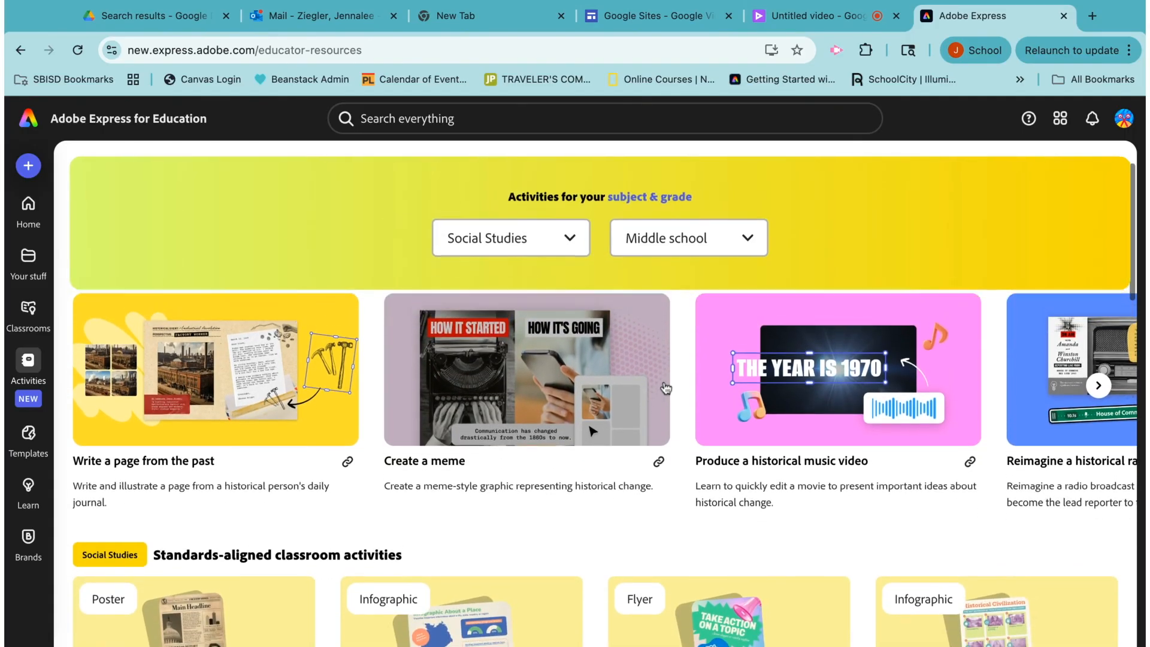
pyautogui.hscroll(3, 662, 389)
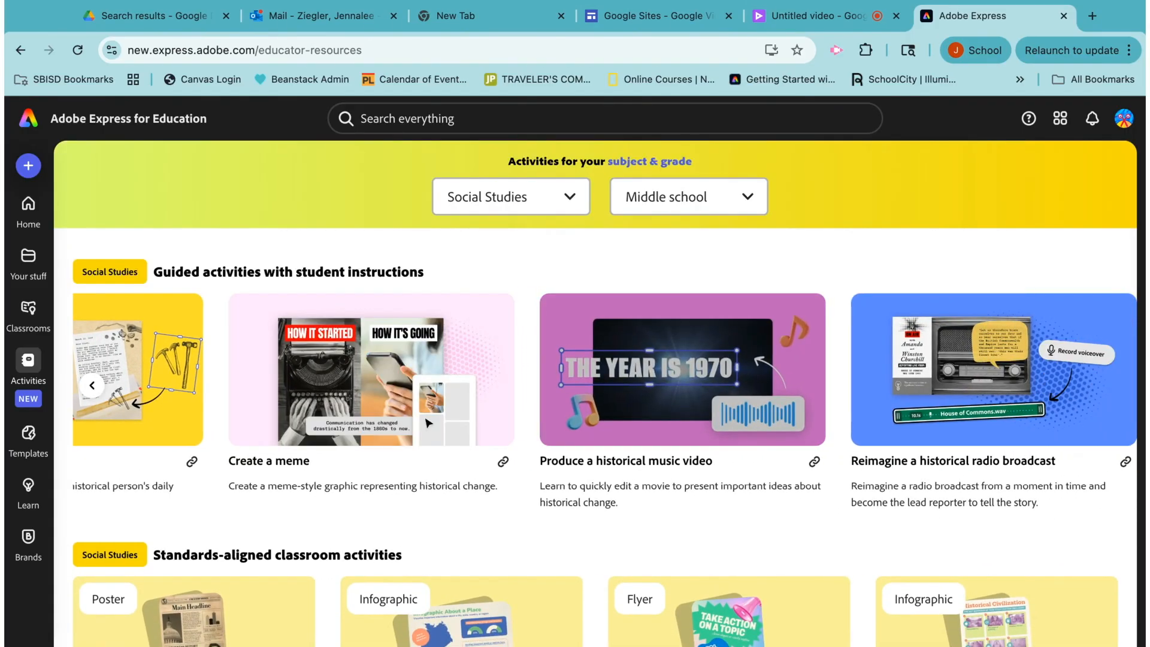
pyautogui.click(936, 374)
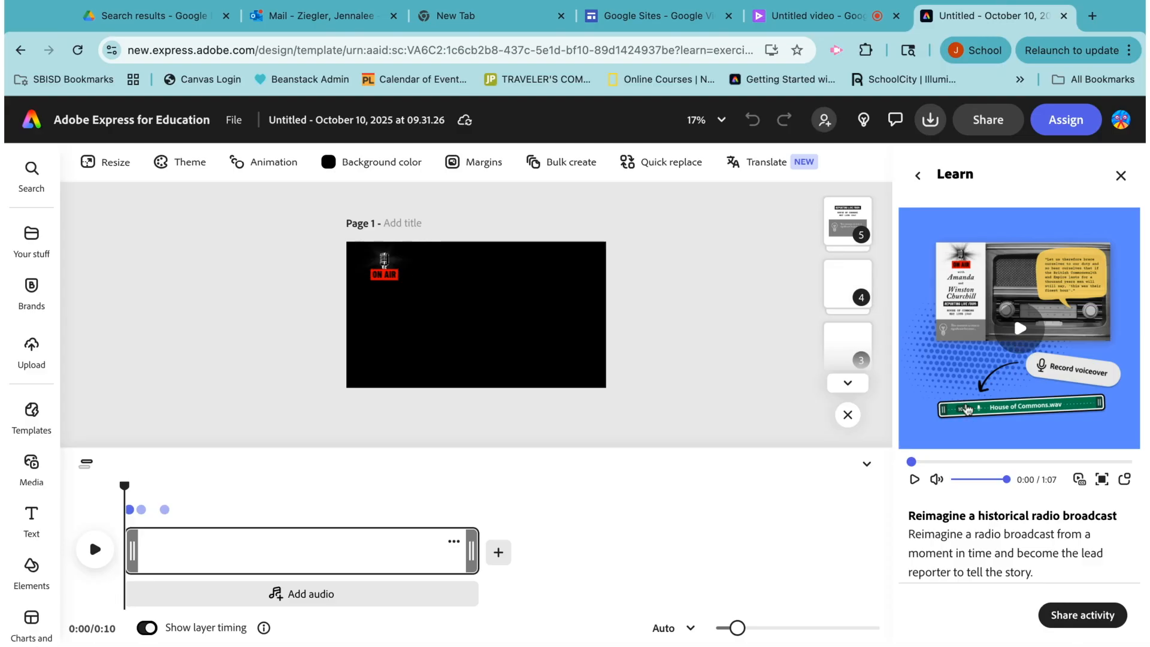
# Read through the radio broadcast activity's description and step-by-step student instructions, and dismiss the tip about assigning the activity.
pyautogui.scroll(-2, 967, 409)
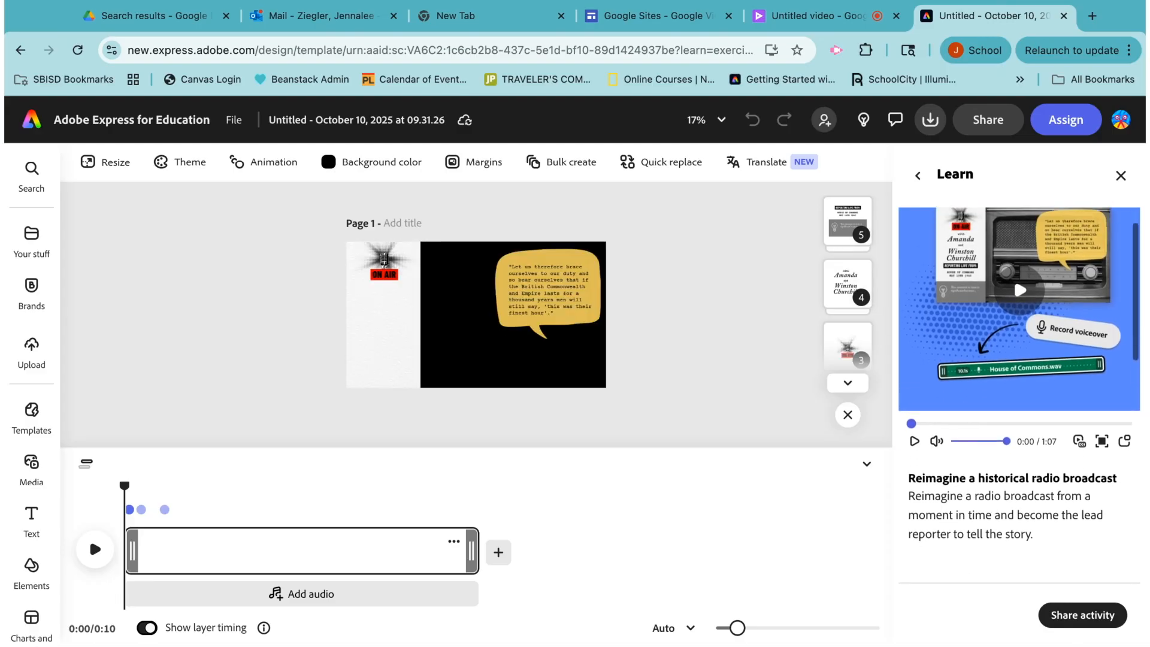
pyautogui.scroll(-2, 968, 409)
pyautogui.scroll(-2, 1019, 396)
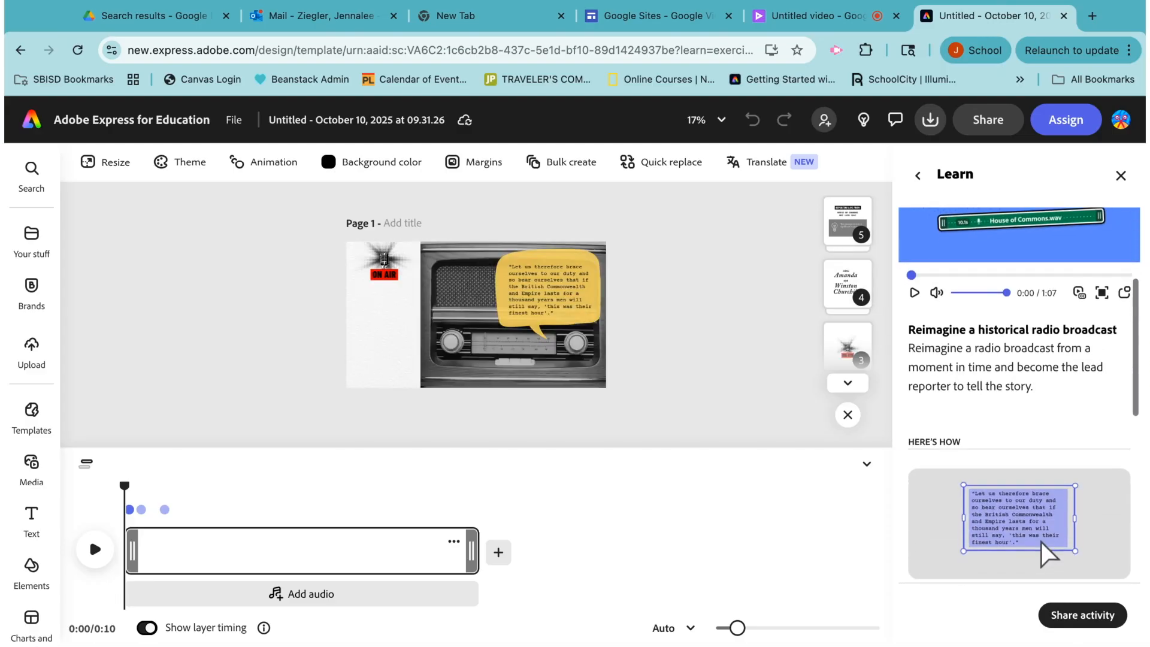
pyautogui.scroll(-2, 1020, 395)
pyautogui.scroll(2, 1019, 395)
pyautogui.scroll(2, 995, 356)
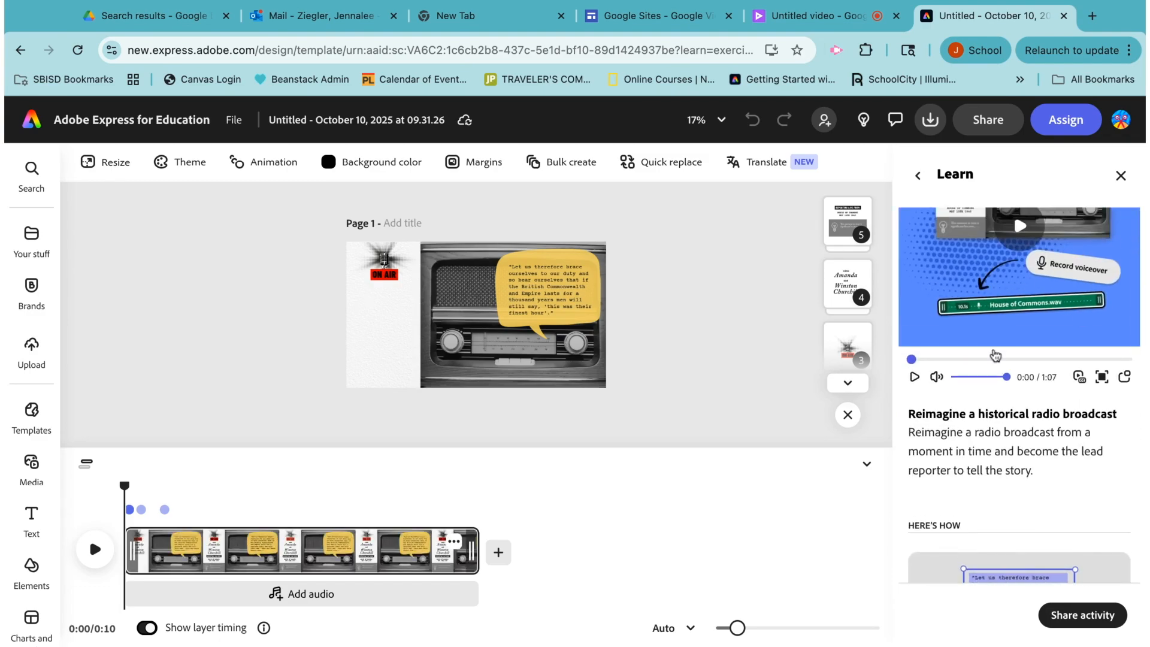
pyautogui.scroll(-6, 995, 356)
pyautogui.scroll(-5, 994, 353)
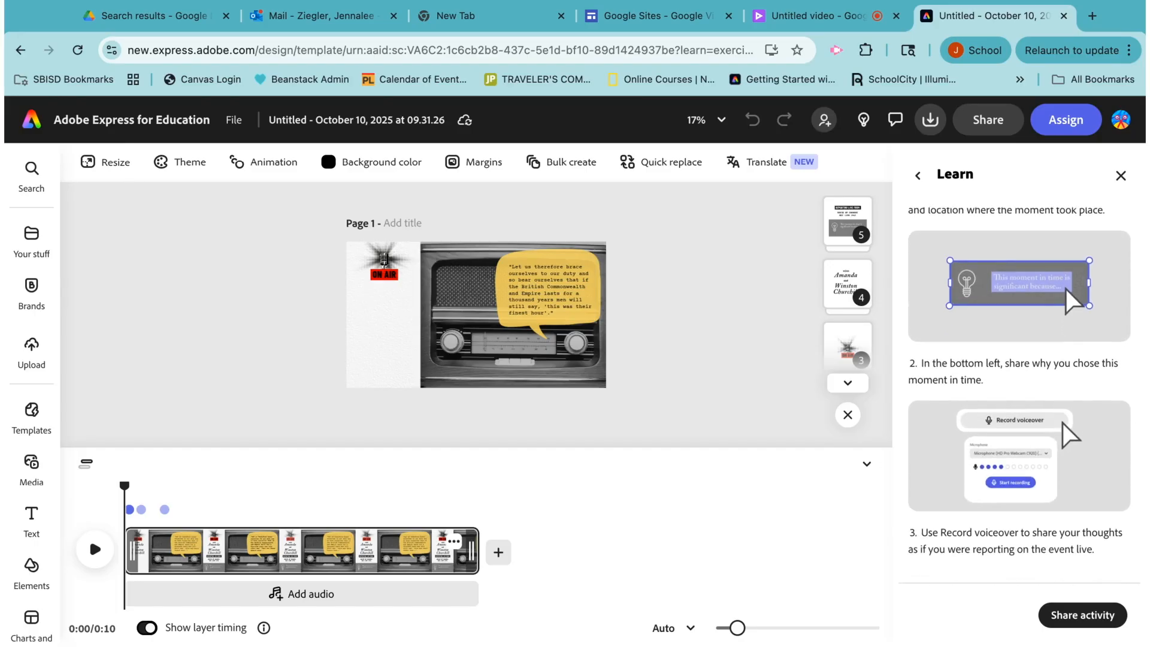
pyautogui.scroll(10, 1018, 395)
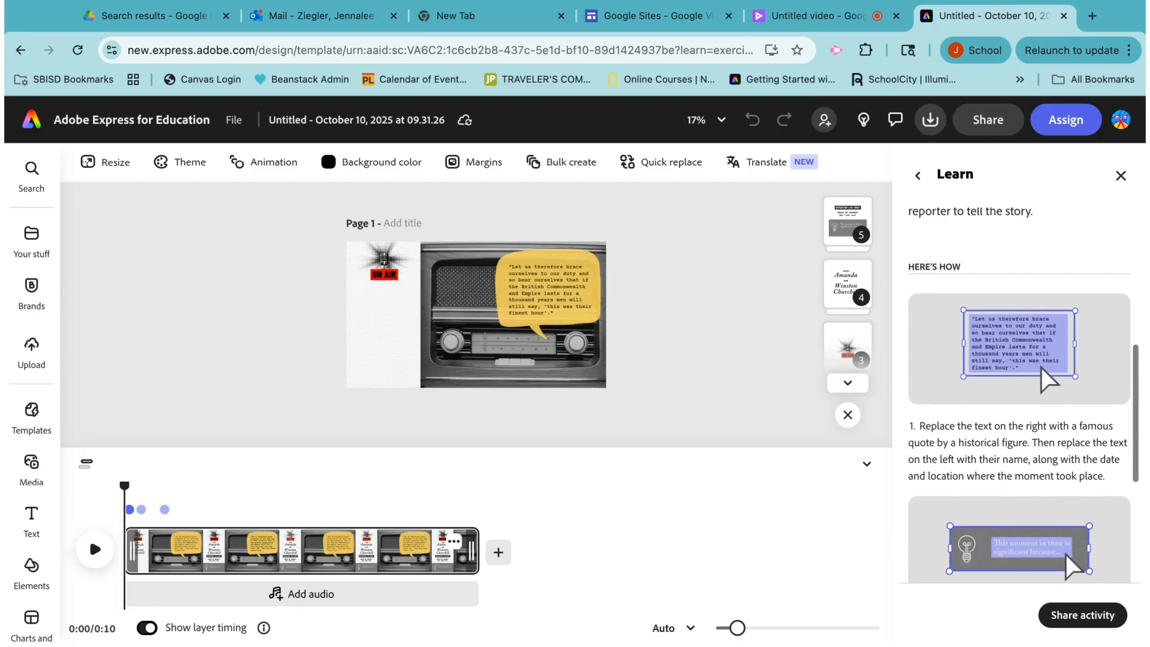
pyautogui.scroll(4, 1018, 330)
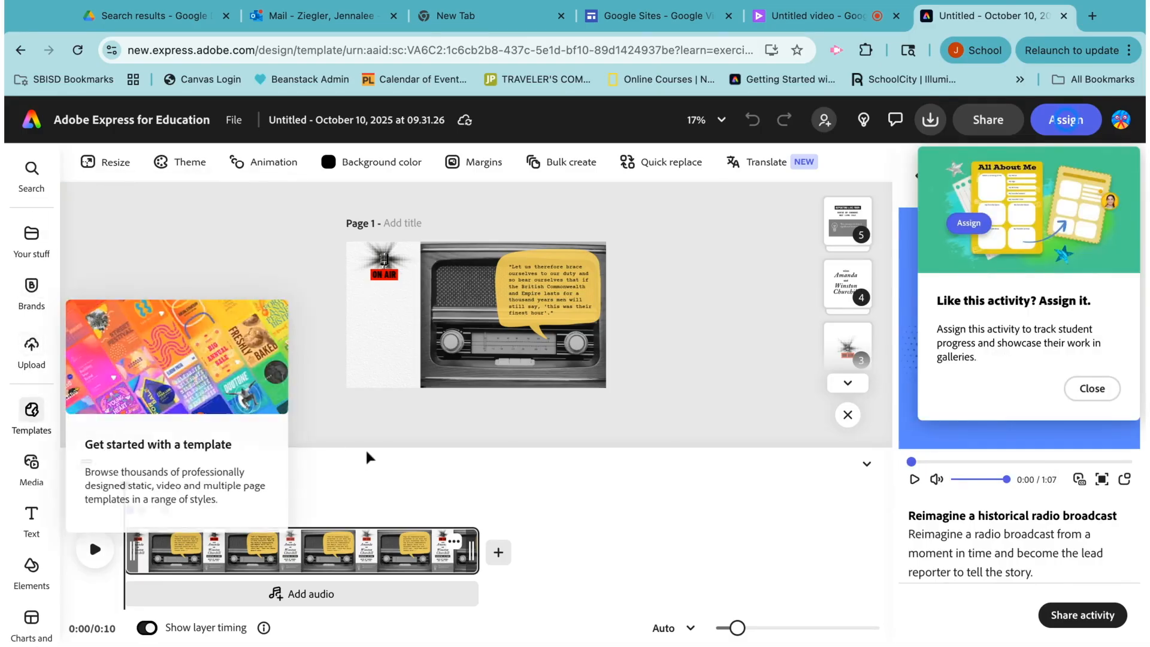
pyautogui.click(1091, 390)
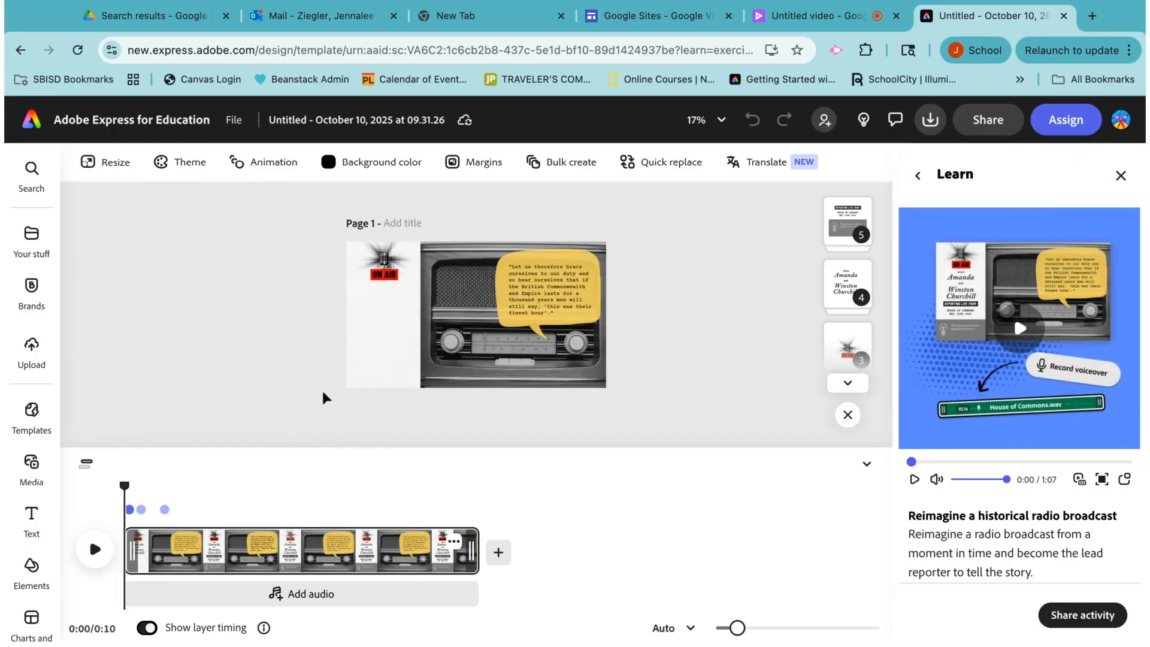
# Record a webcam video of yourself with the video media options and save the recording into the radio scene.
pyautogui.click(32, 464)
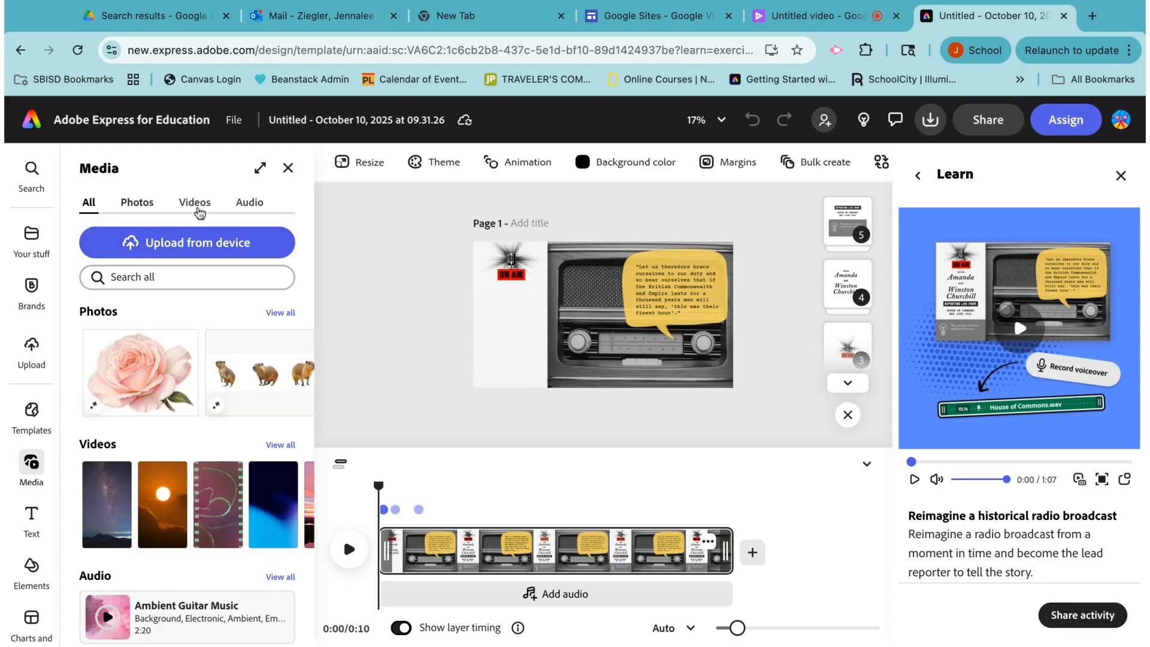
pyautogui.click(195, 207)
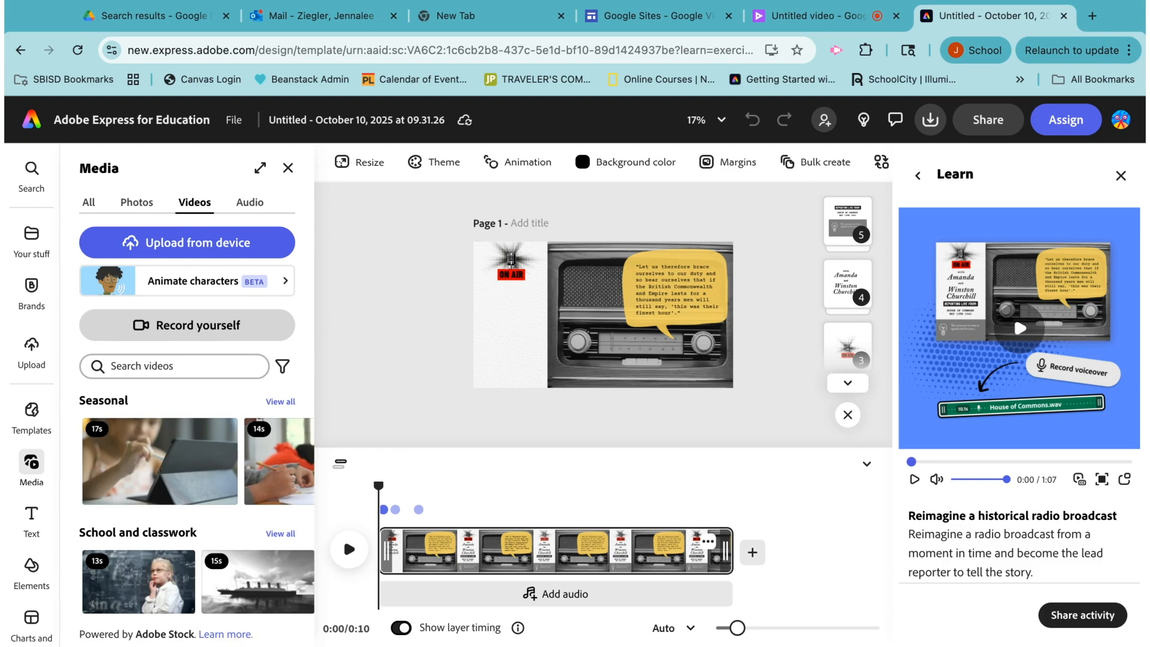
pyautogui.click(909, 528)
pyautogui.click(178, 329)
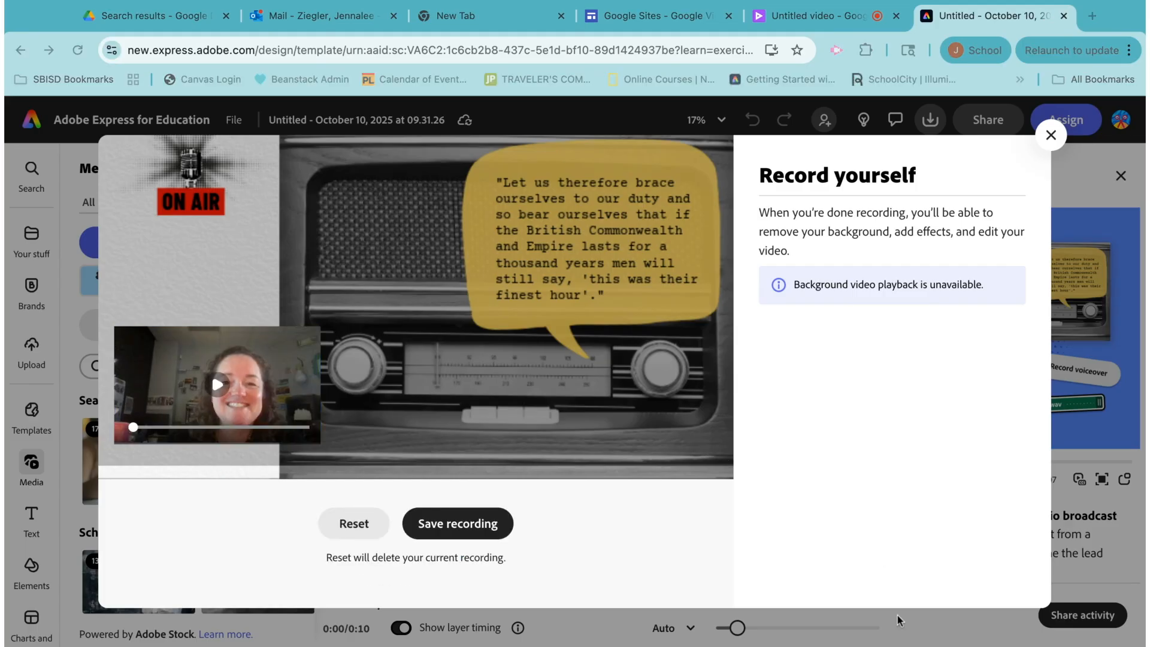
pyautogui.click(440, 524)
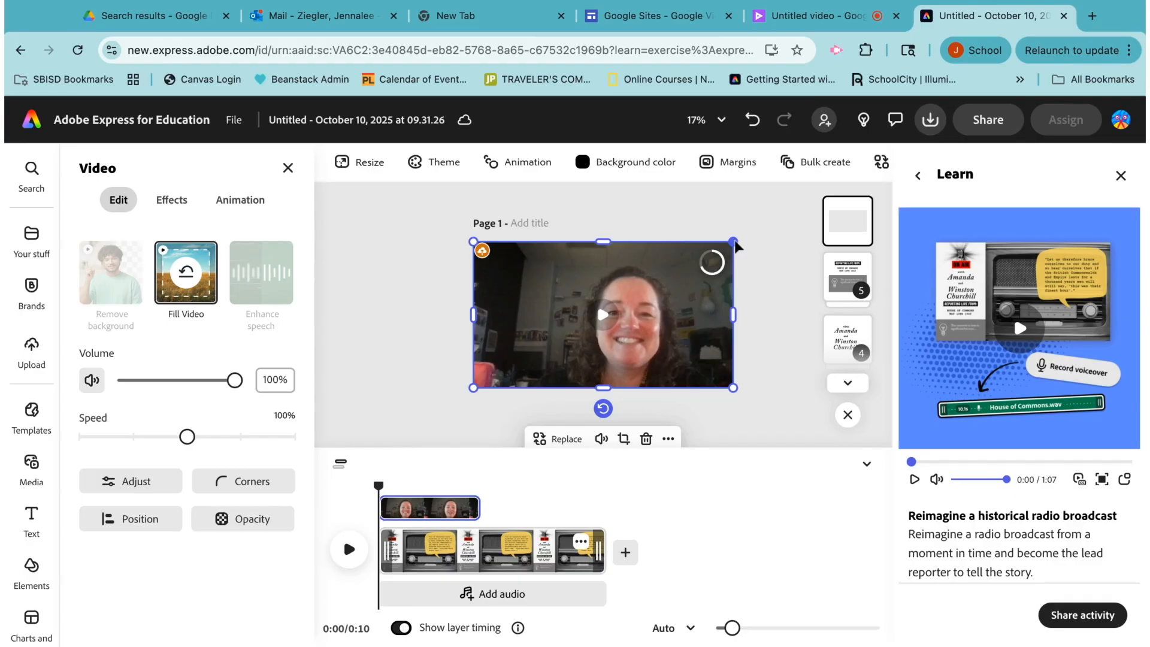
# Shrink the webcam video to about a third of the page width and place it under the ON AIR sign.
pyautogui.moveTo(735, 242); pyautogui.dragTo(647, 290)
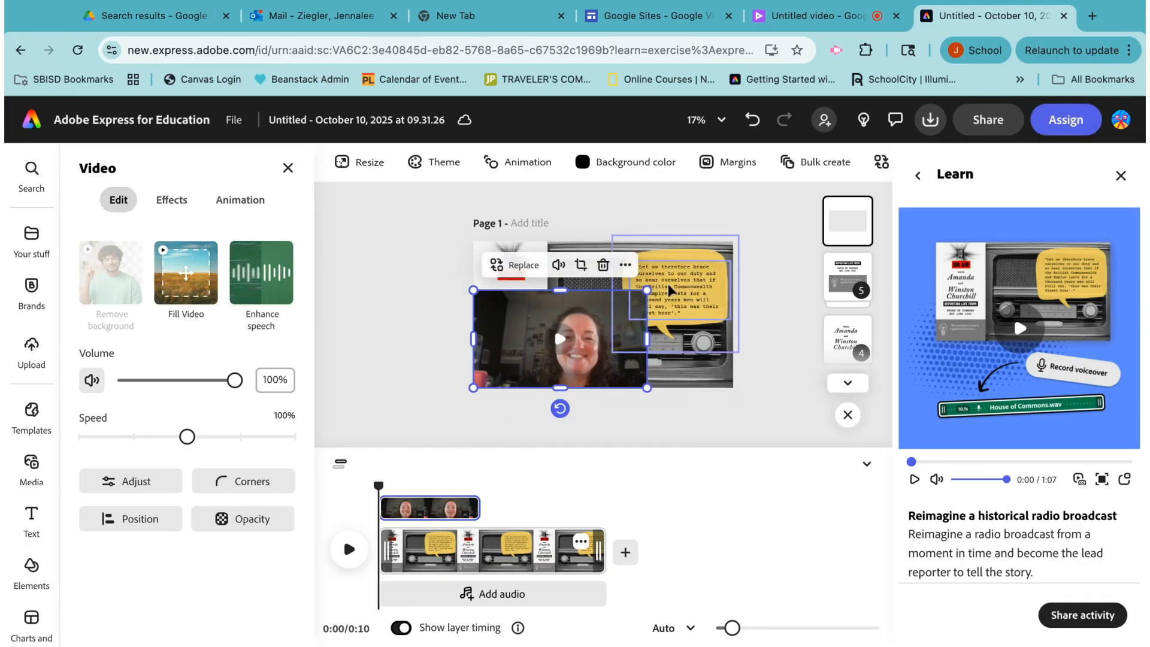
pyautogui.moveTo(647, 291); pyautogui.dragTo(533, 329)
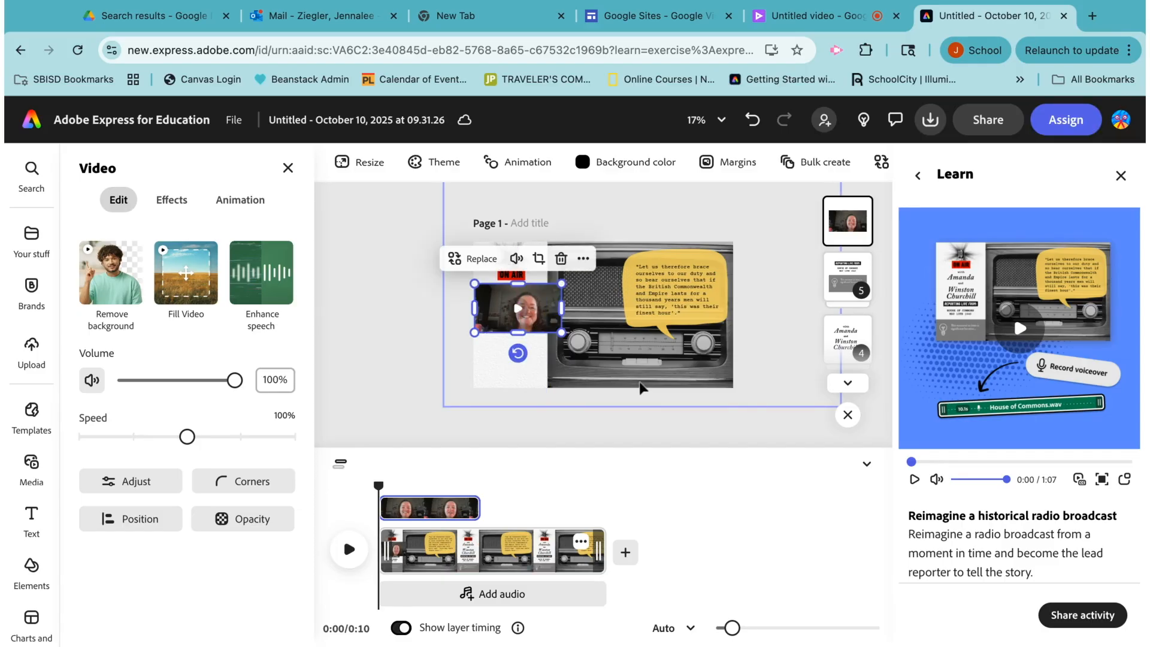
# Add a blank scene to the timeline after the radio scene.
pyautogui.scroll(-8, 993, 377)
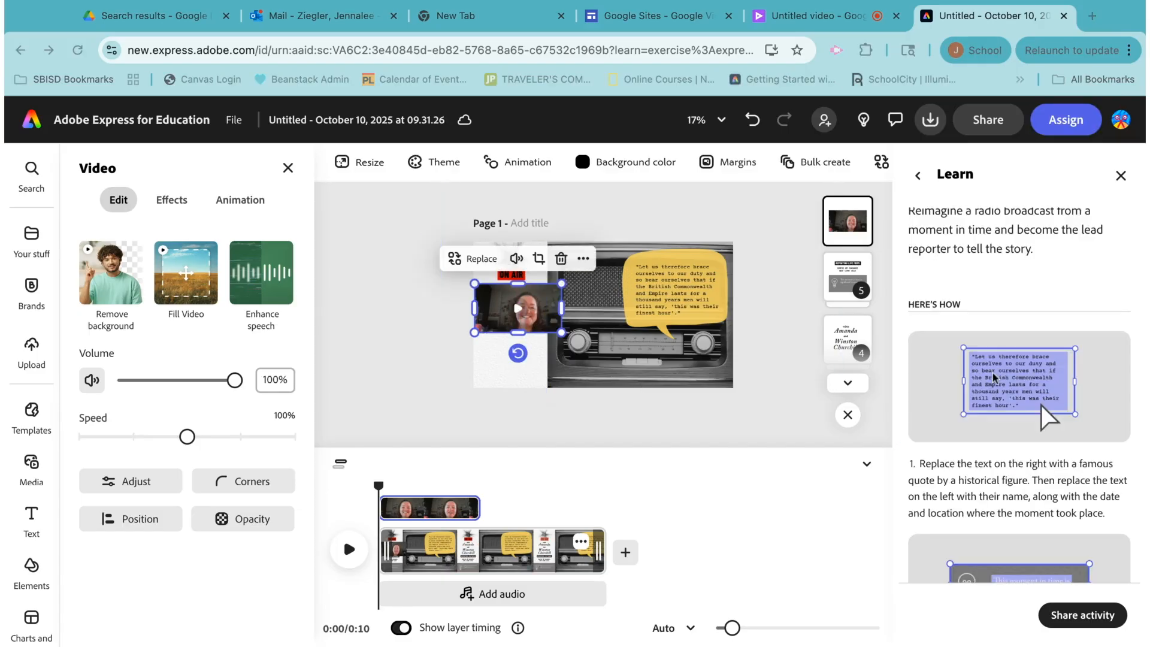
pyautogui.scroll(-1, 993, 377)
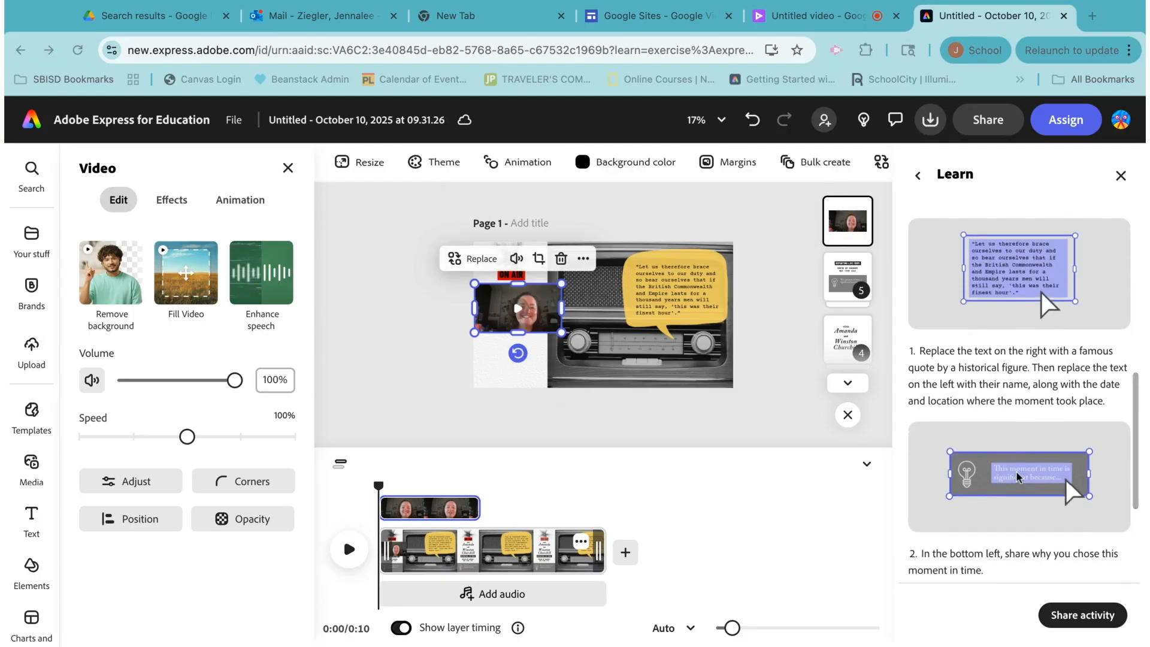
pyautogui.scroll(-3, 1017, 477)
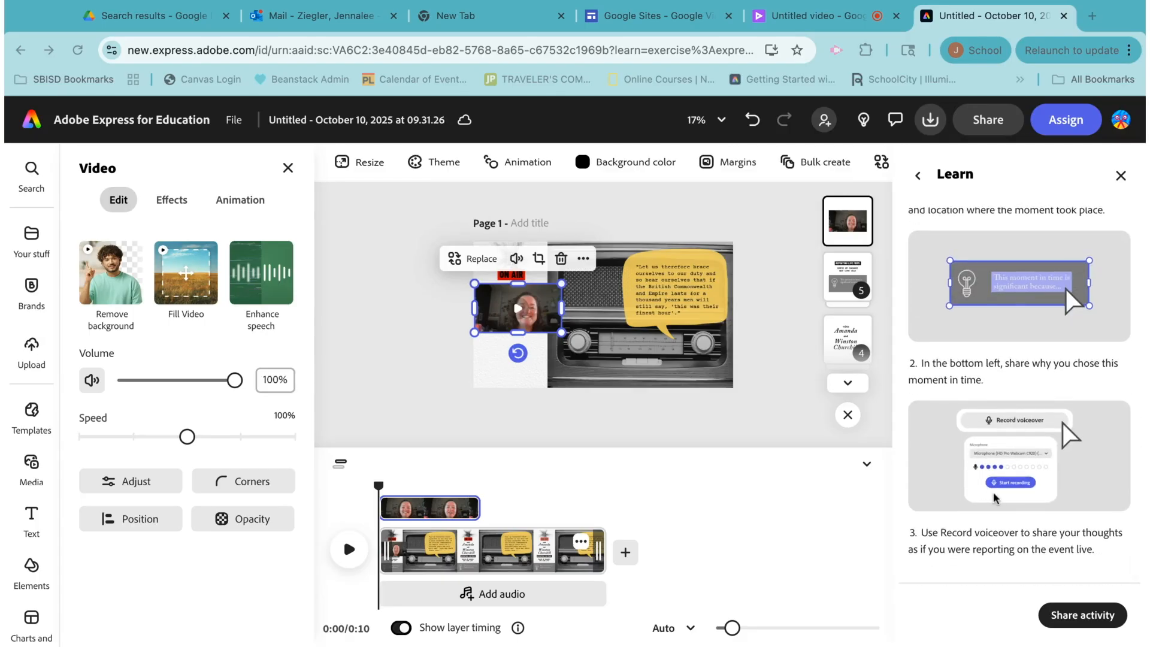
pyautogui.scroll(5, 993, 497)
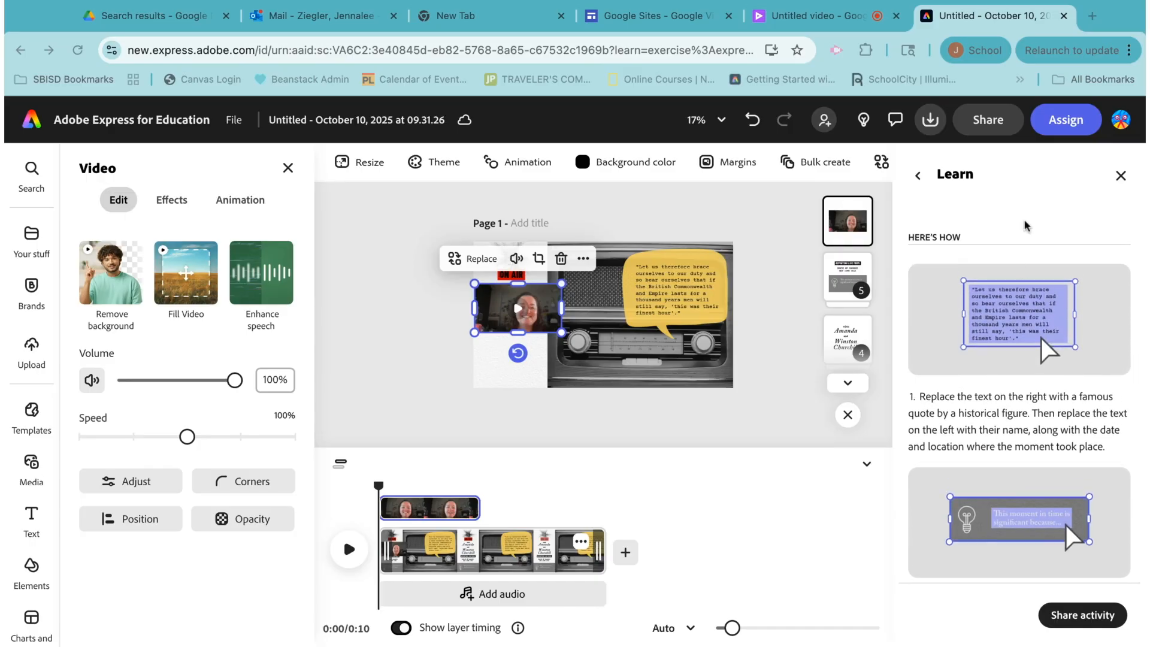
pyautogui.click(626, 553)
pyautogui.click(626, 554)
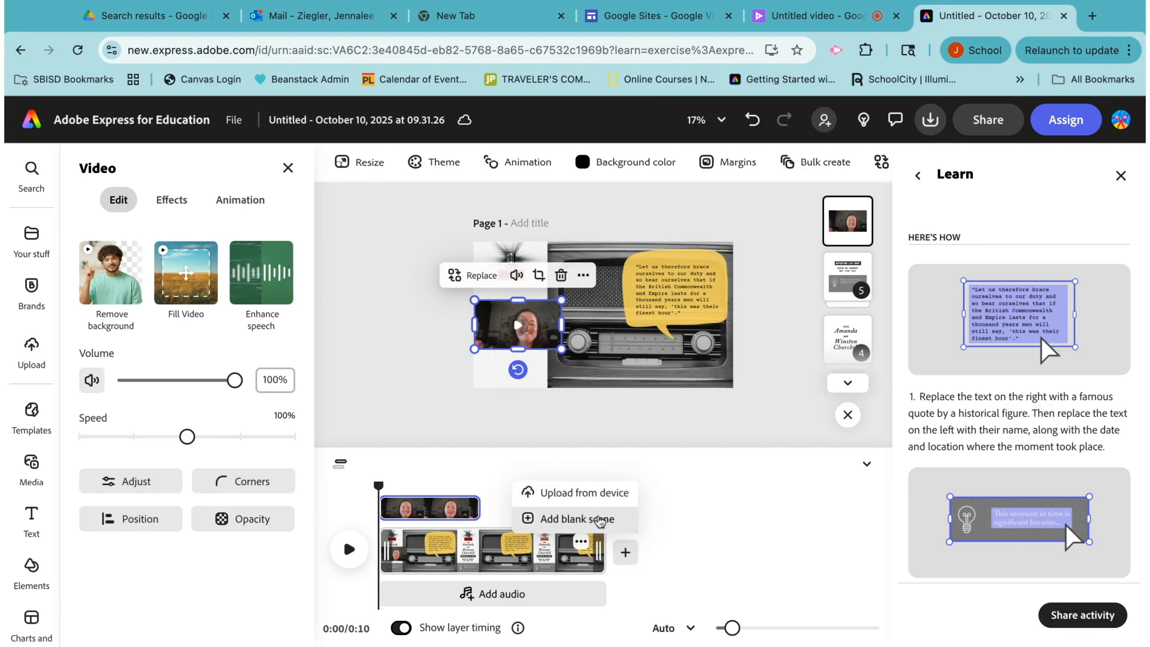
pyautogui.click(599, 520)
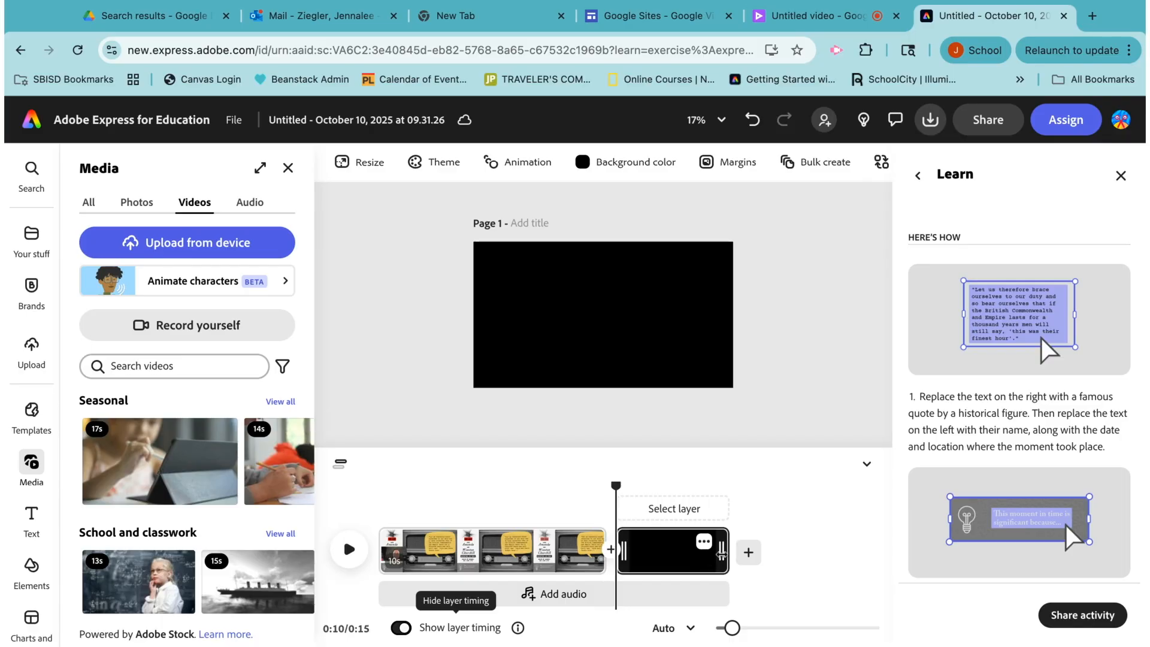
# Extend the blank scene to about 7.7 seconds and add a vintage airplane photo from a WWII photo search as a canvas layer.
pyautogui.moveTo(722, 554); pyautogui.dragTo(784, 551)
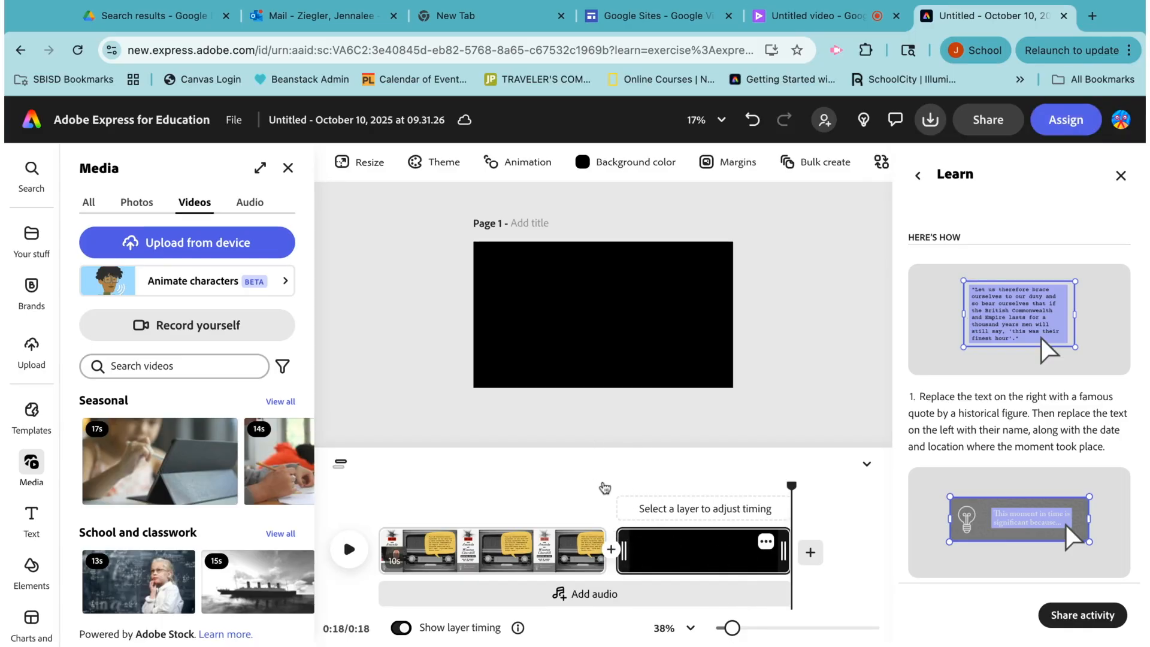
pyautogui.click(136, 203)
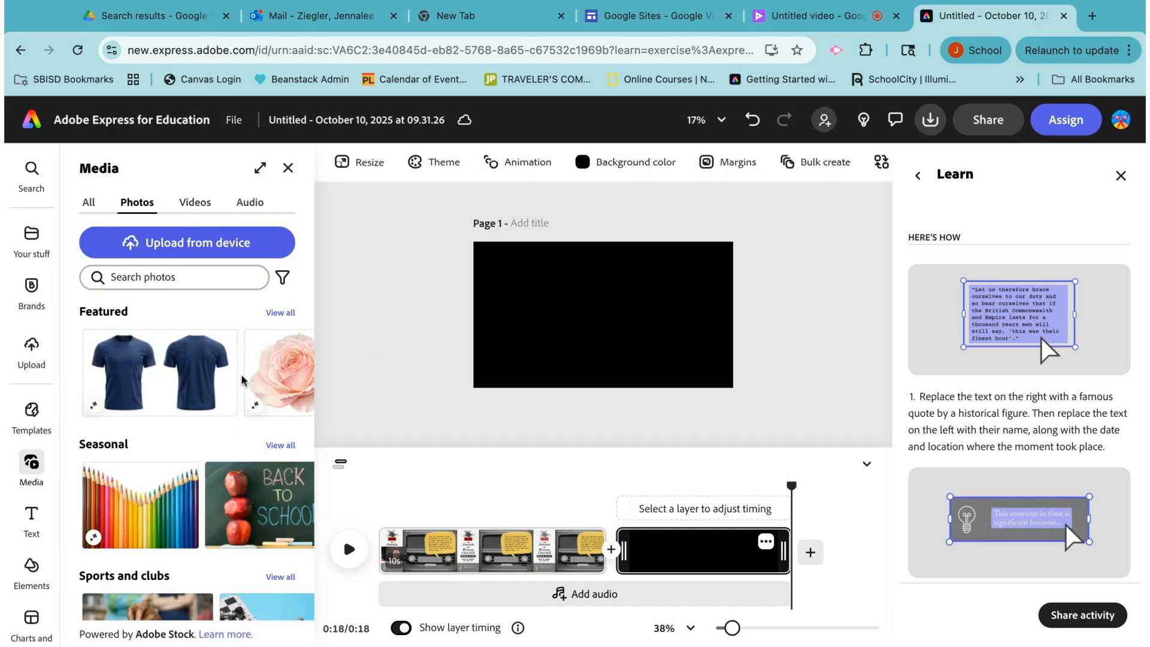
pyautogui.click(180, 279)
pyautogui.click(179, 282)
pyautogui.write('WWII')
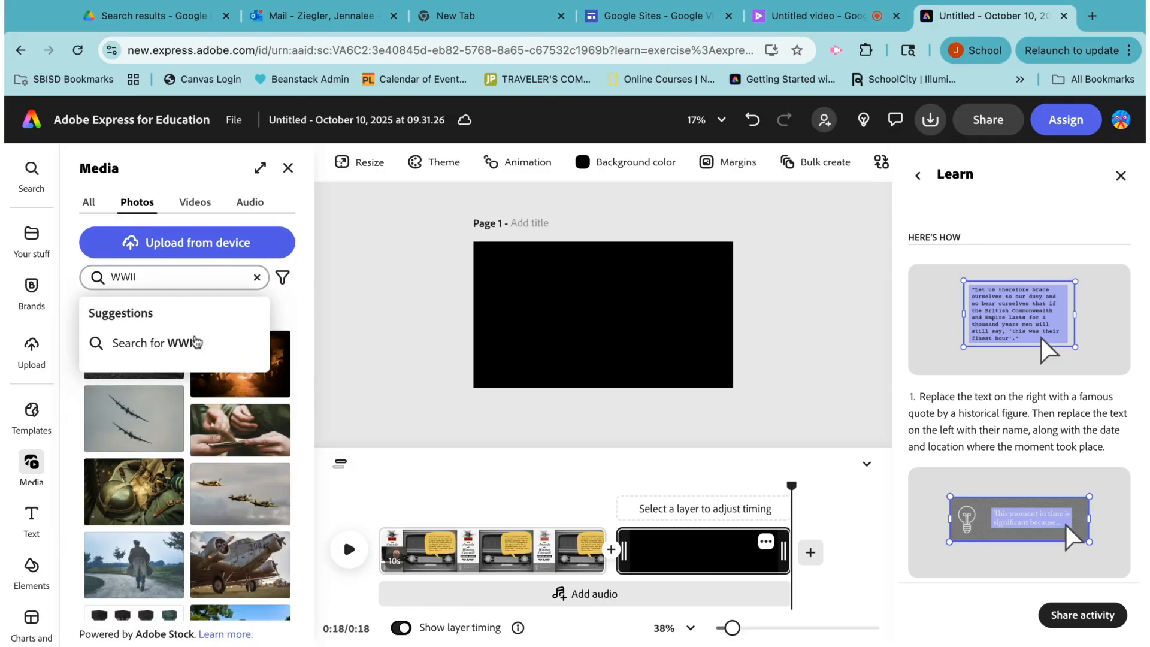
pyautogui.click(228, 557)
pyautogui.click(228, 558)
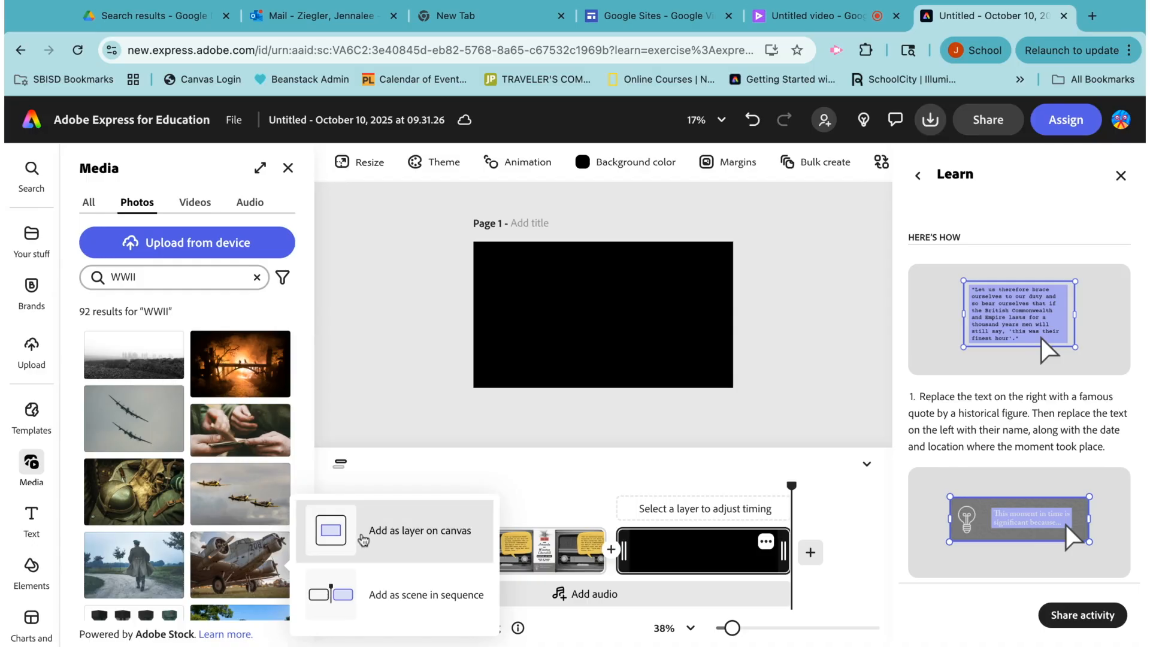
pyautogui.click(362, 540)
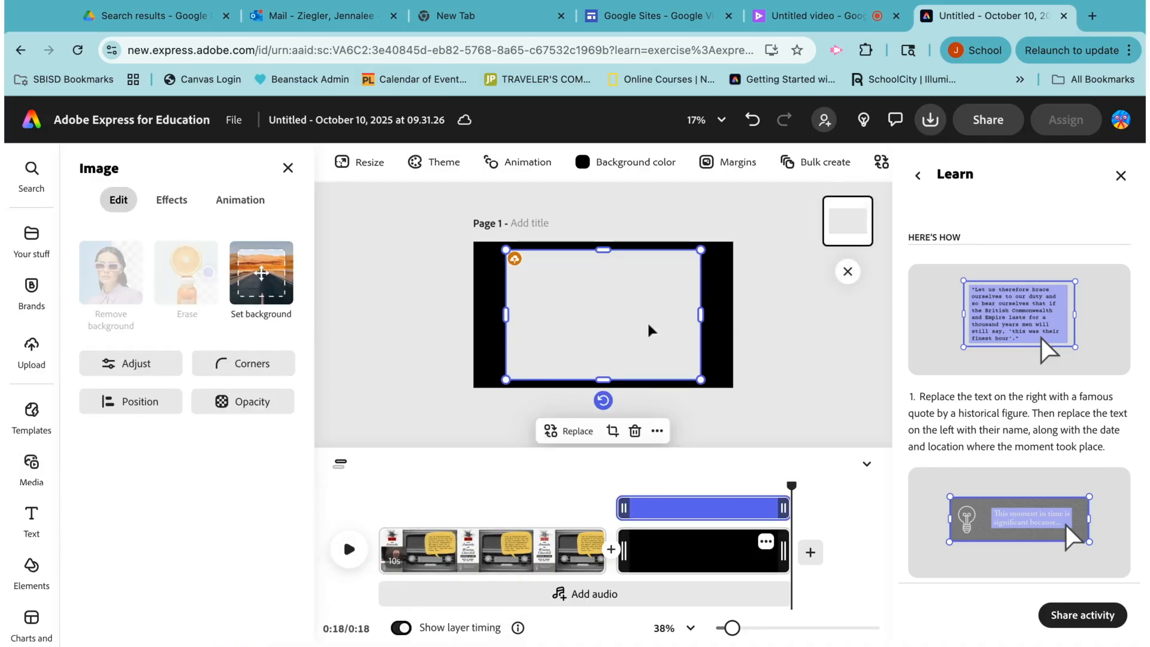
# Enlarge the airplane photo to about full page height against the page's left edge and remove its background.
pyautogui.moveTo(645, 302); pyautogui.dragTo(612, 294)
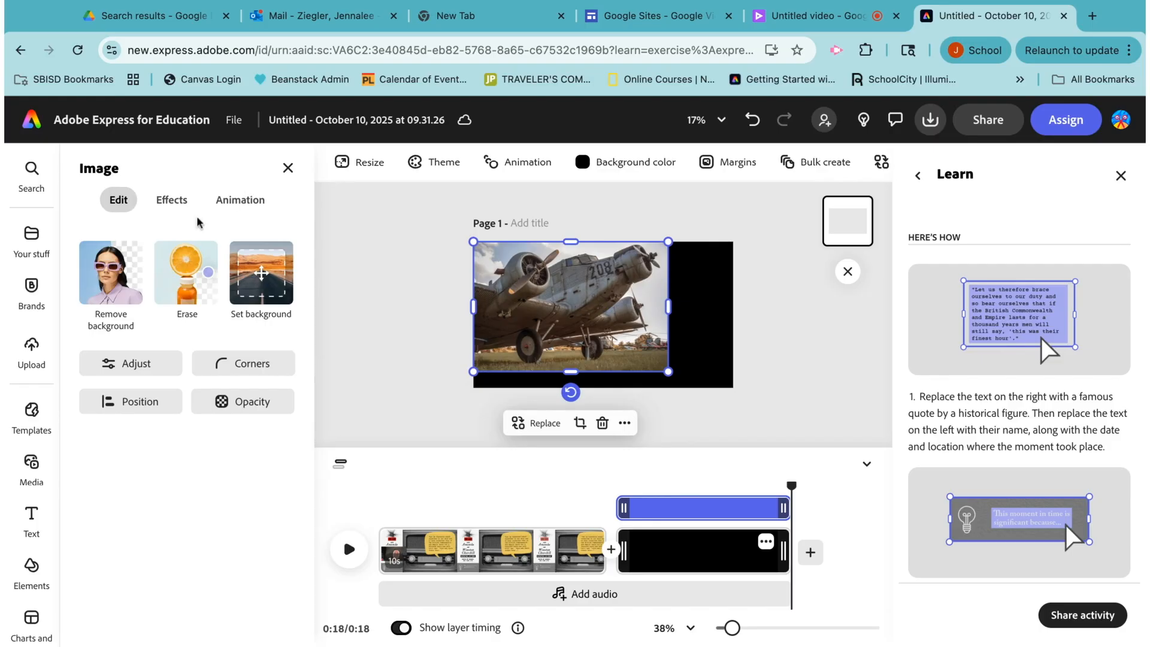
pyautogui.moveTo(670, 371); pyautogui.dragTo(693, 388)
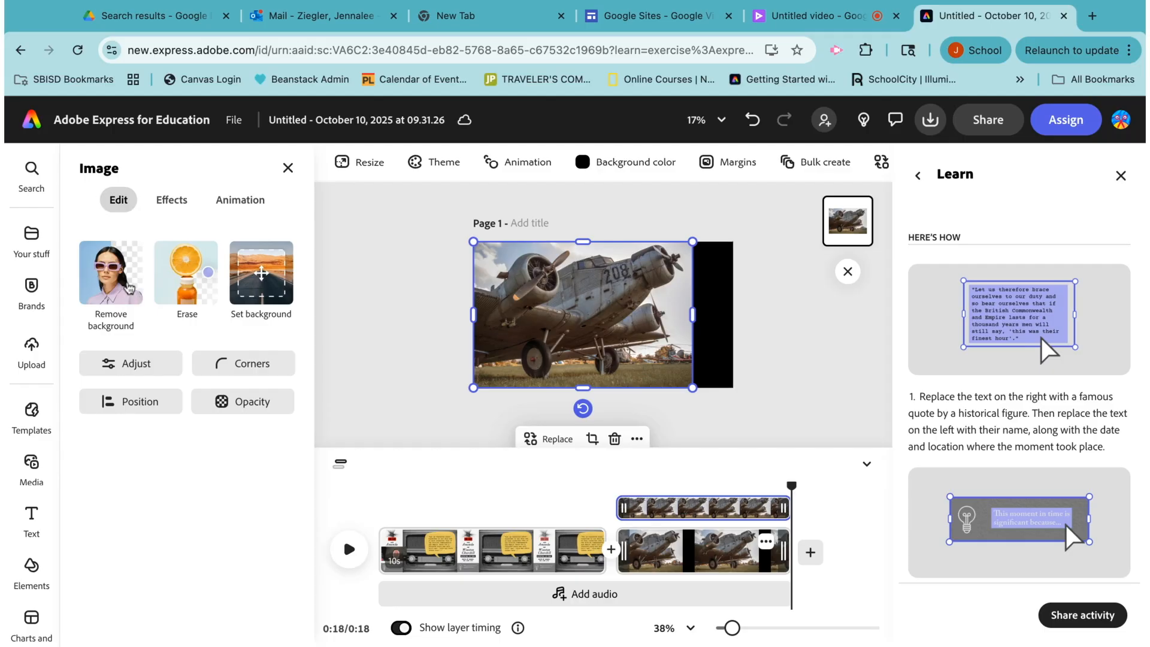
pyautogui.click(129, 288)
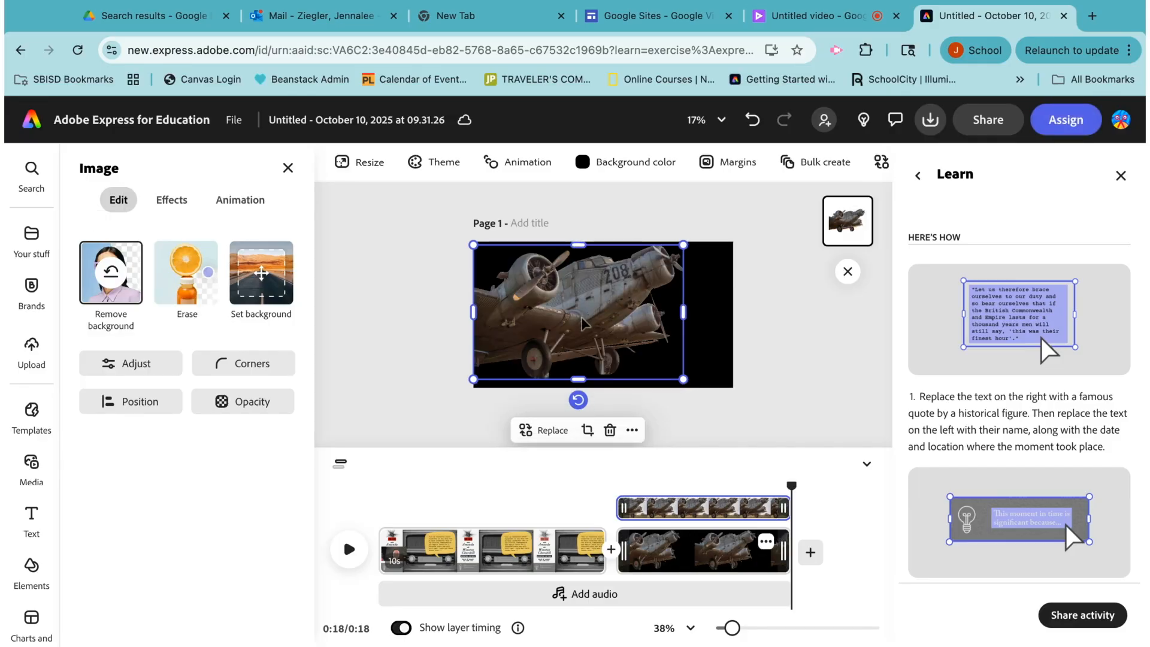
pyautogui.moveTo(581, 294); pyautogui.dragTo(582, 311)
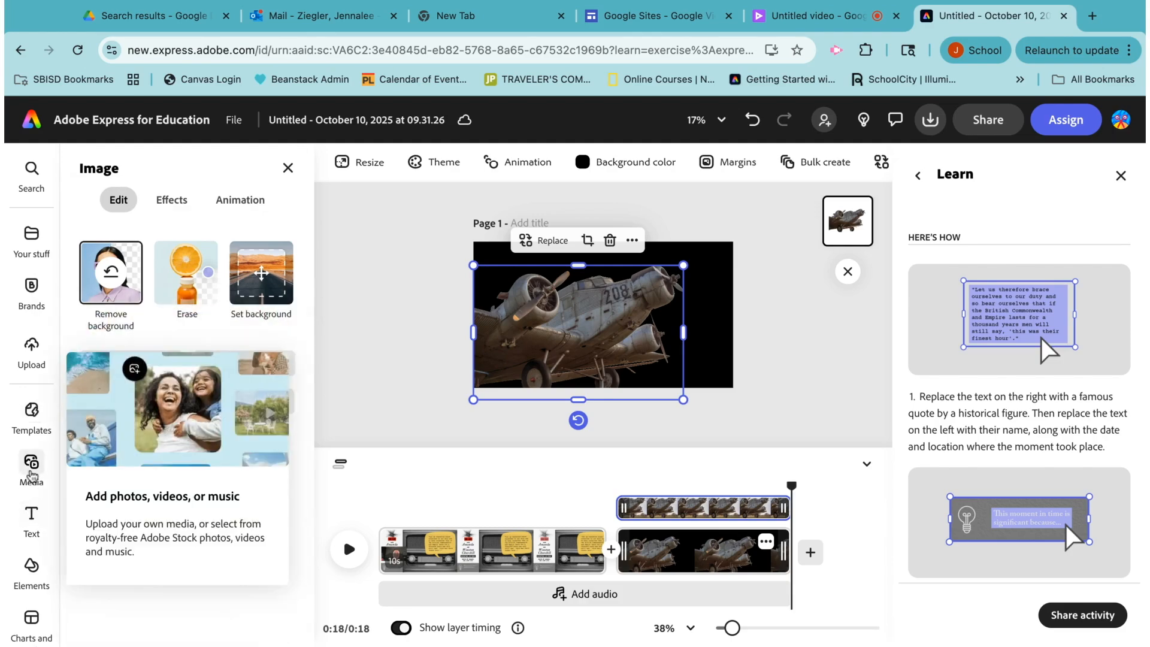
# Add the WWII photo of a walking man in a long coat as a canvas layer and try to reorder it behind the airplane.
pyautogui.click(35, 465)
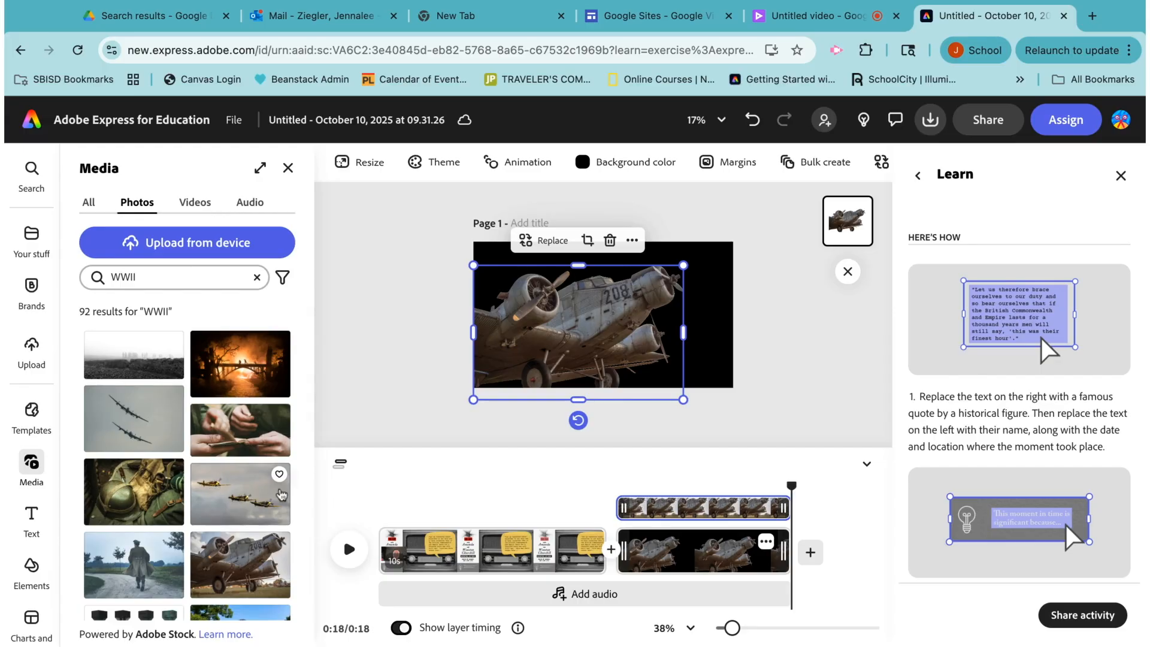
pyautogui.scroll(-2, 234, 502)
pyautogui.click(150, 460)
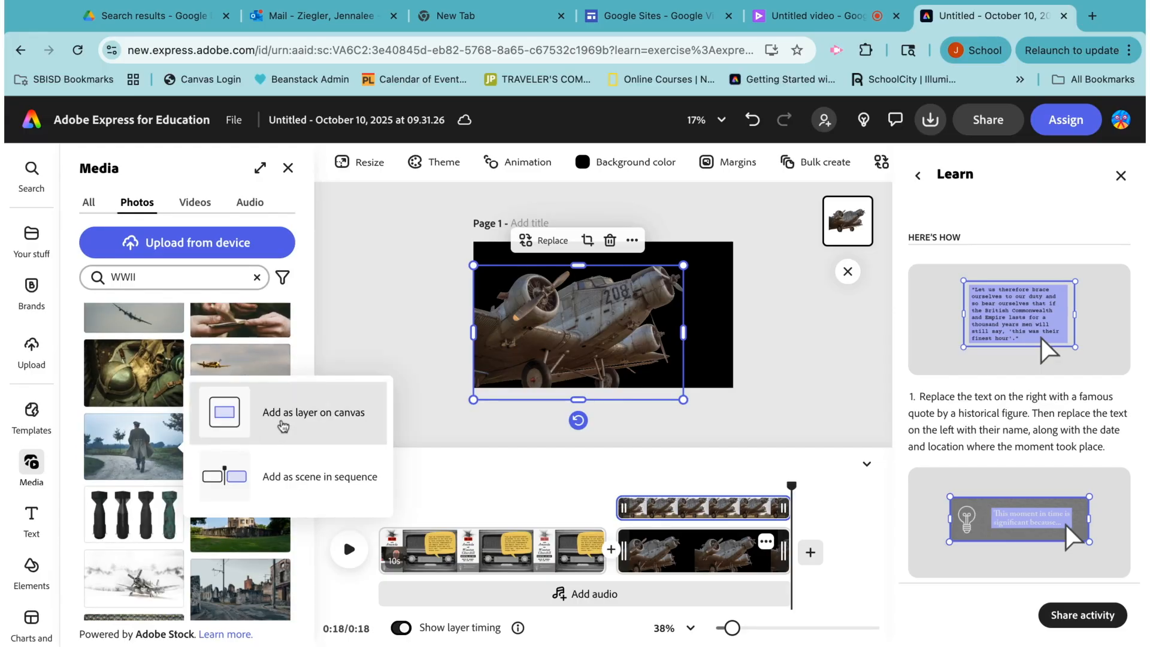
pyautogui.click(283, 426)
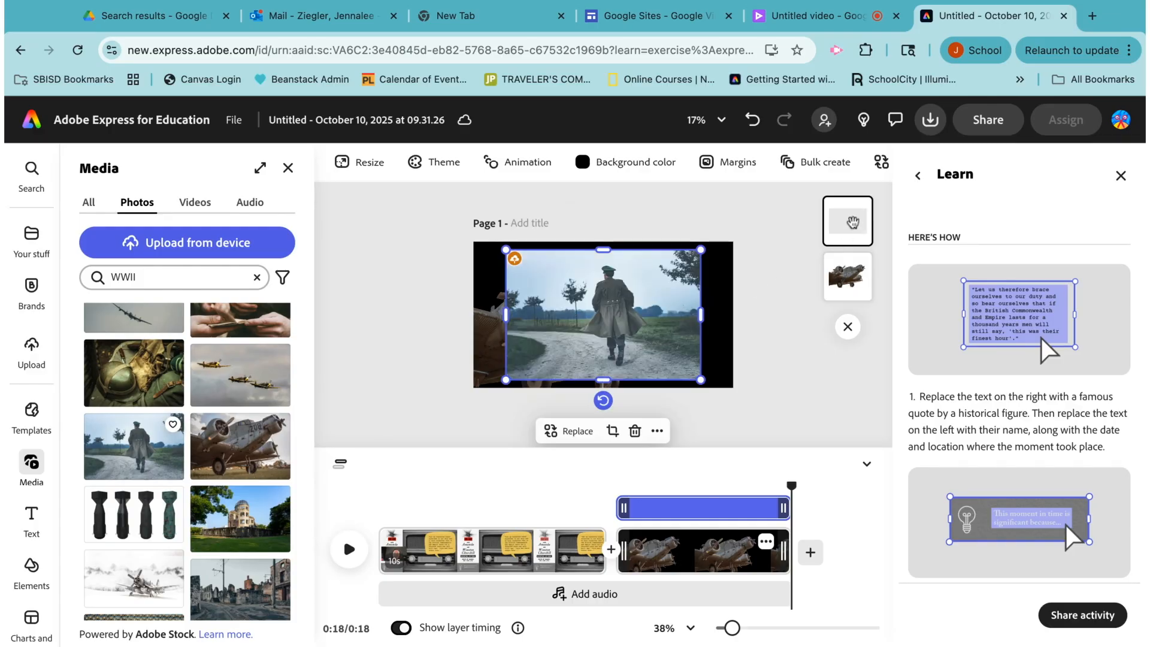
pyautogui.moveTo(853, 223); pyautogui.dragTo(848, 277)
pyautogui.moveTo(849, 225); pyautogui.dragTo(848, 273)
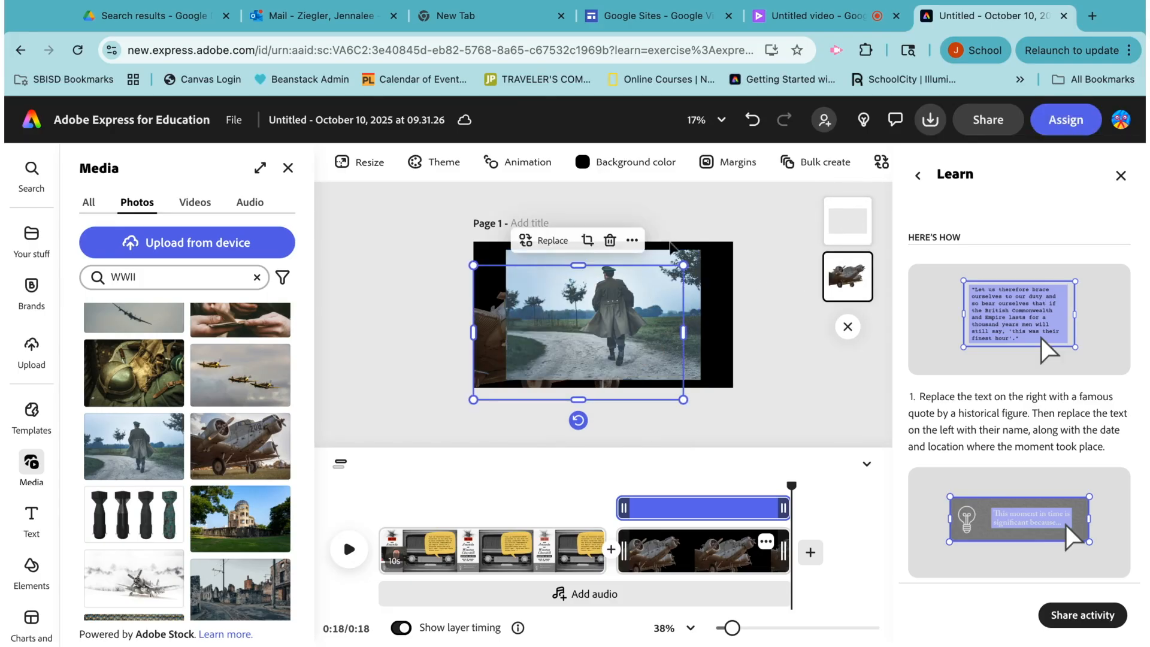
# Remove the background of the walking man photo and place the shrunken cutout in the page's lower-right corner beside the airplane.
pyautogui.click(664, 256)
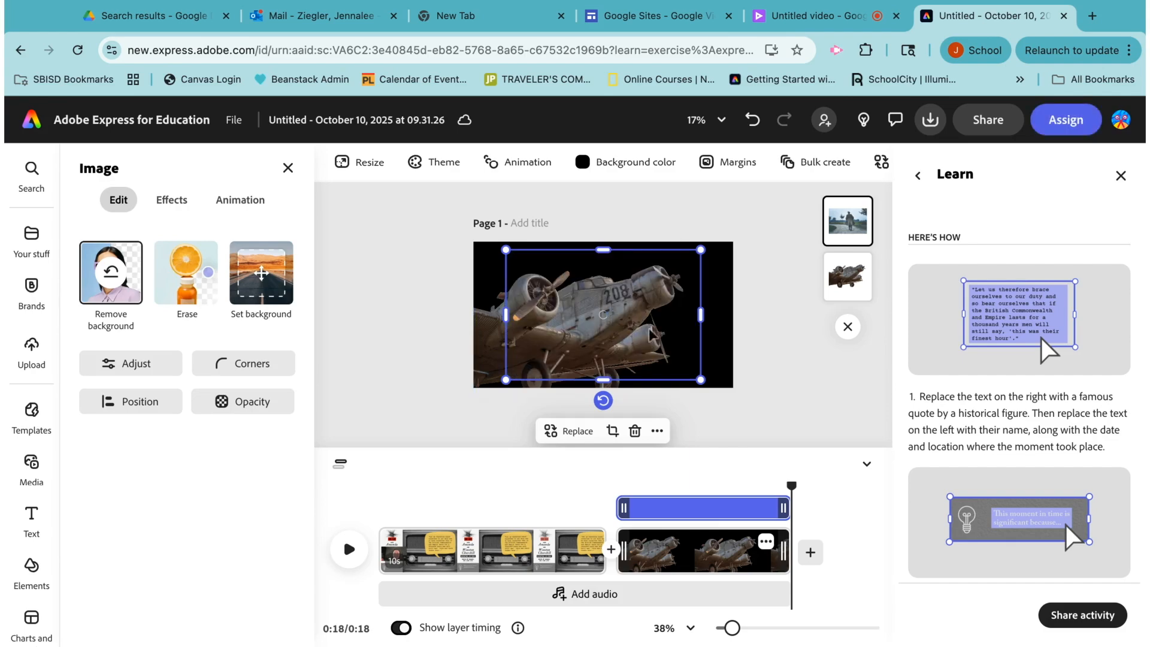
pyautogui.moveTo(620, 312); pyautogui.dragTo(712, 337)
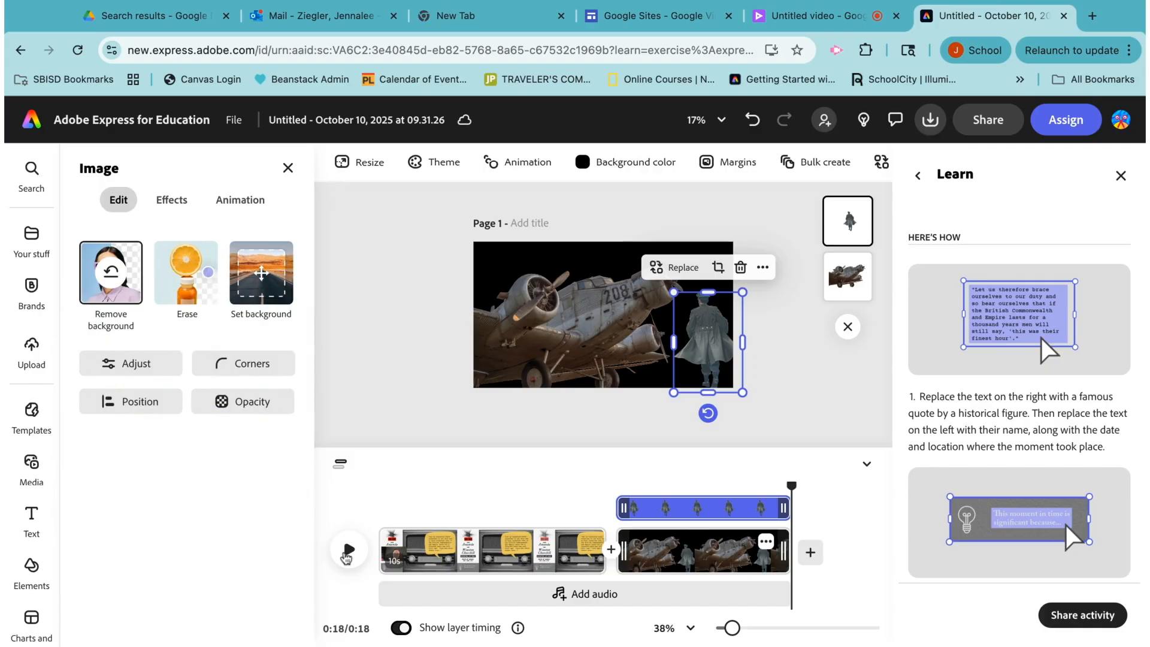
# Preview the video from the start, pause it during the radio scene, and check the sharing options.
pyautogui.click(348, 550)
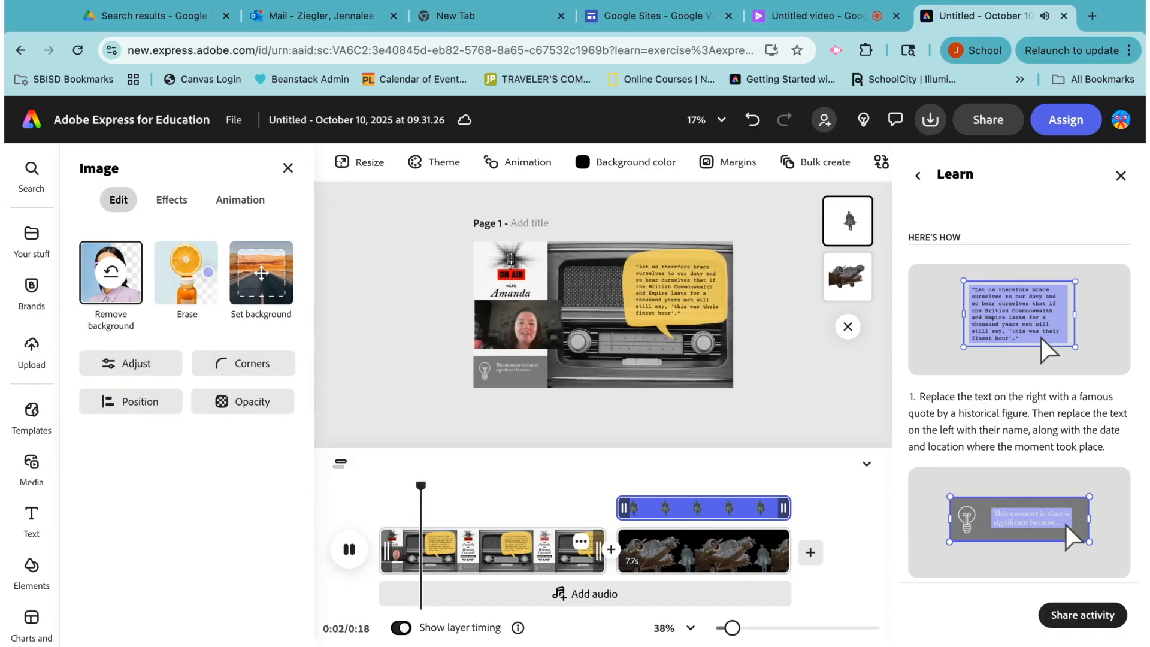
pyautogui.click(349, 549)
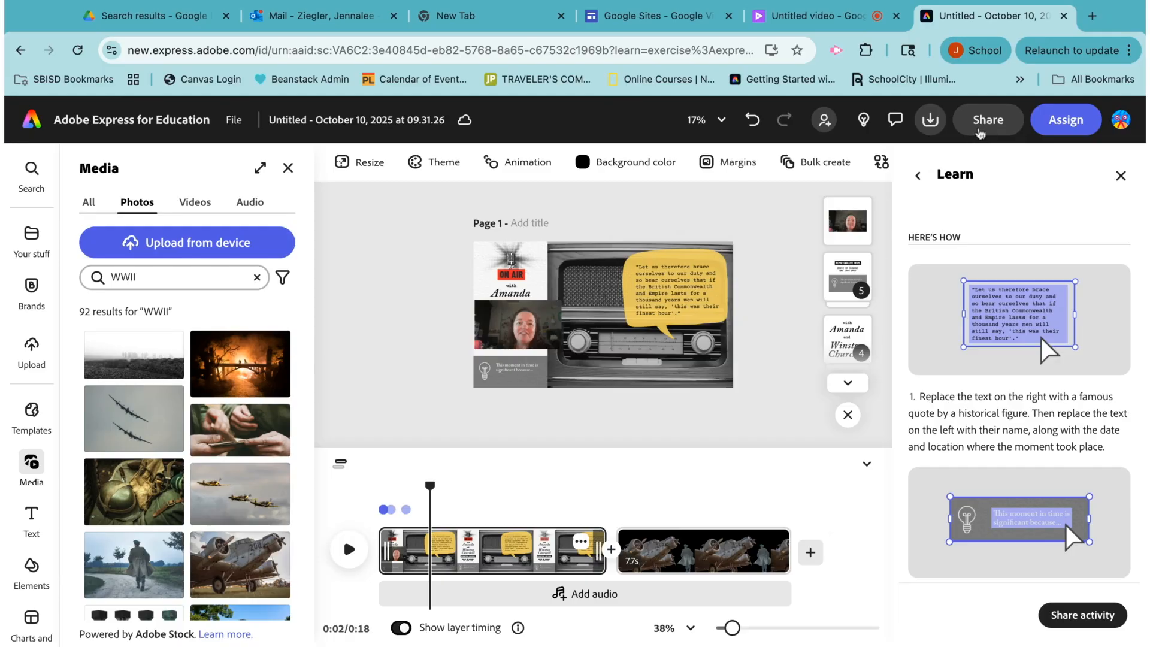
pyautogui.click(976, 131)
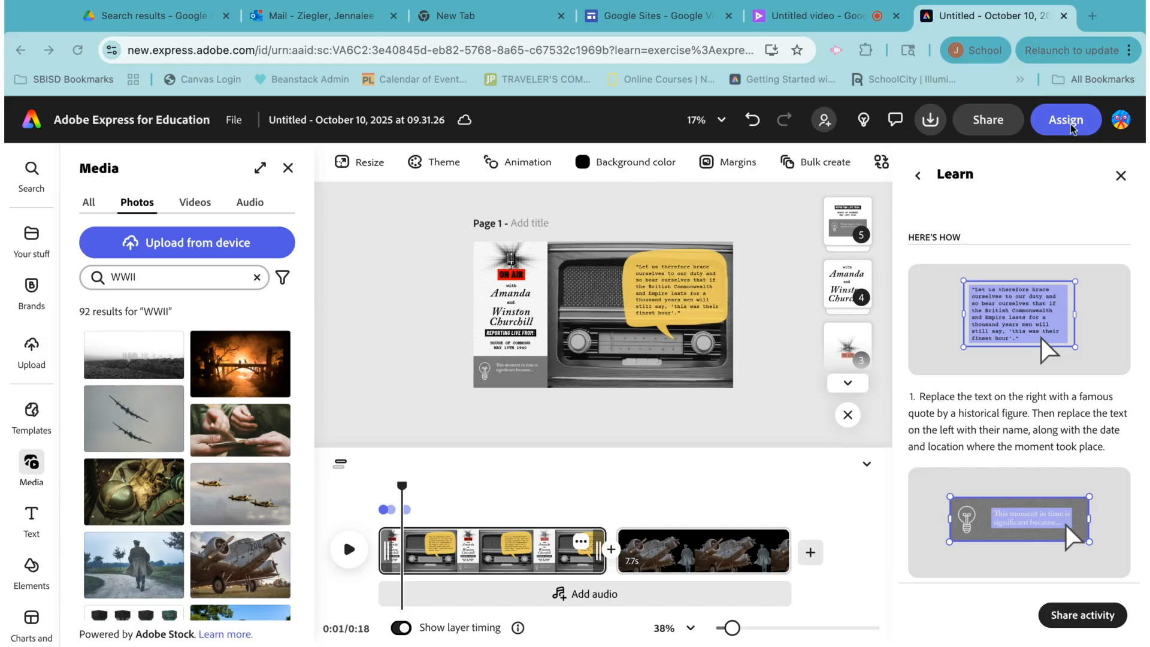
# Create an assignment link for "Reimagine a historical radio broadcast" in the class WH Period 1 - Period 1 and dismiss the confirmation.
pyautogui.click(1056, 131)
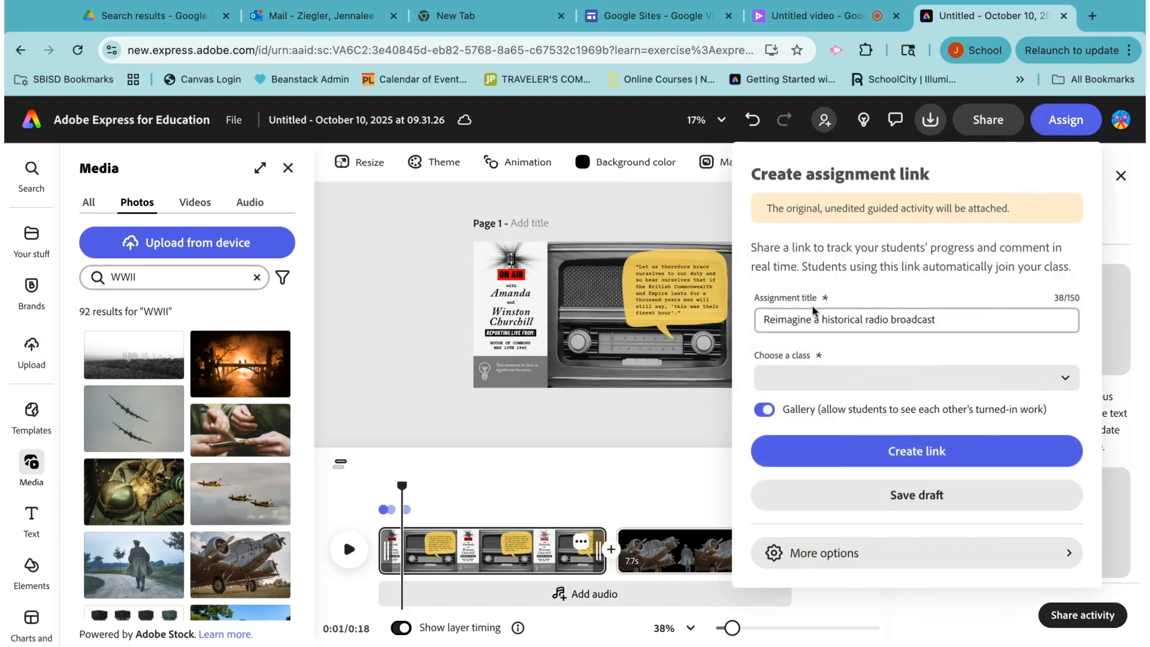
pyautogui.click(817, 383)
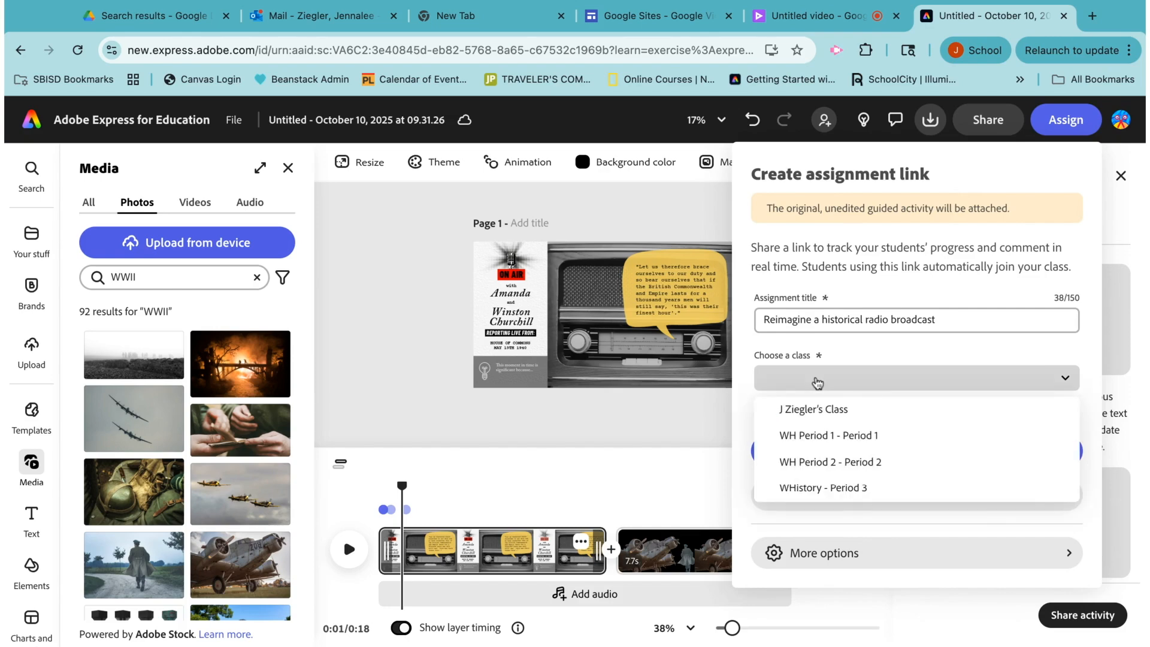
pyautogui.click(811, 437)
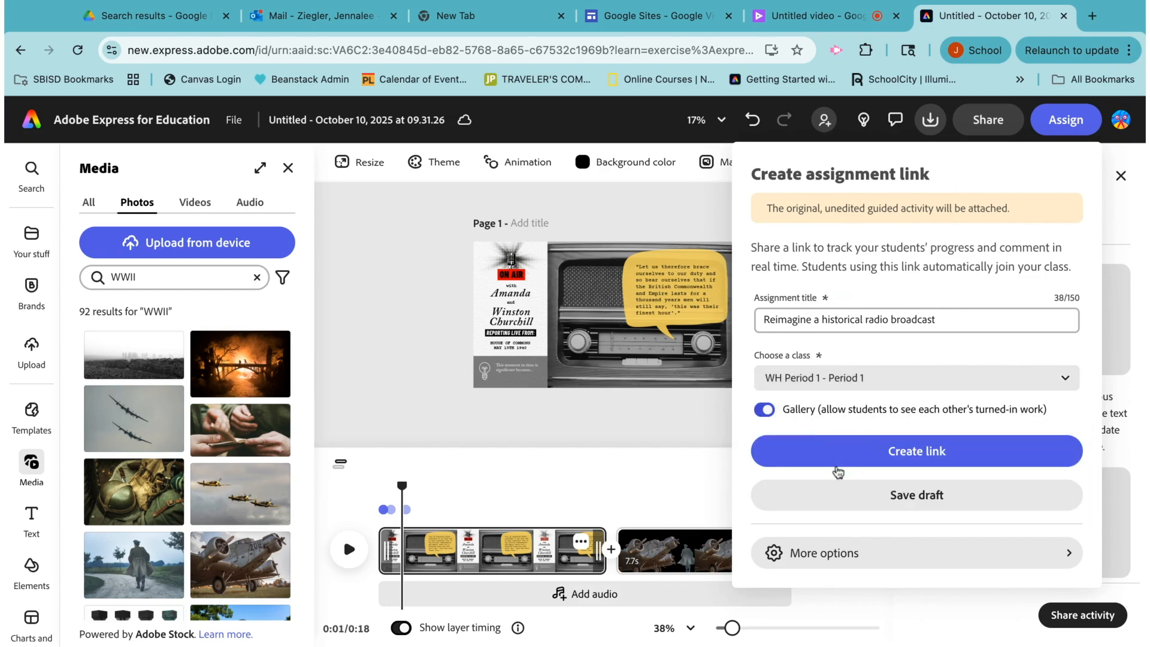
pyautogui.click(892, 458)
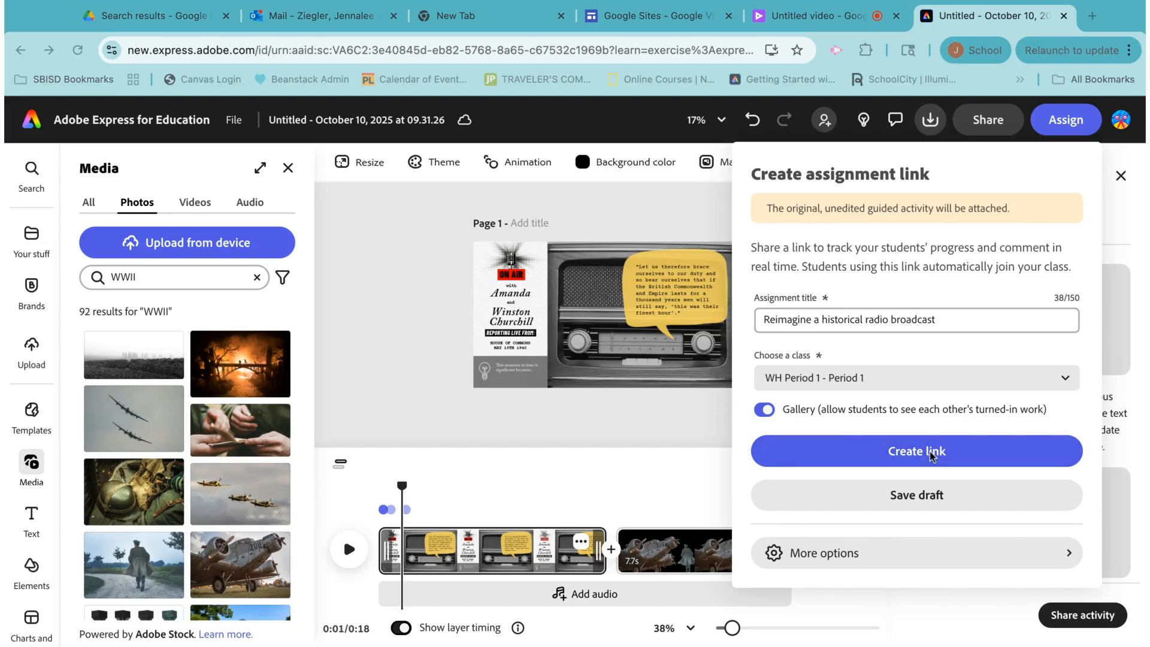
pyautogui.click(890, 457)
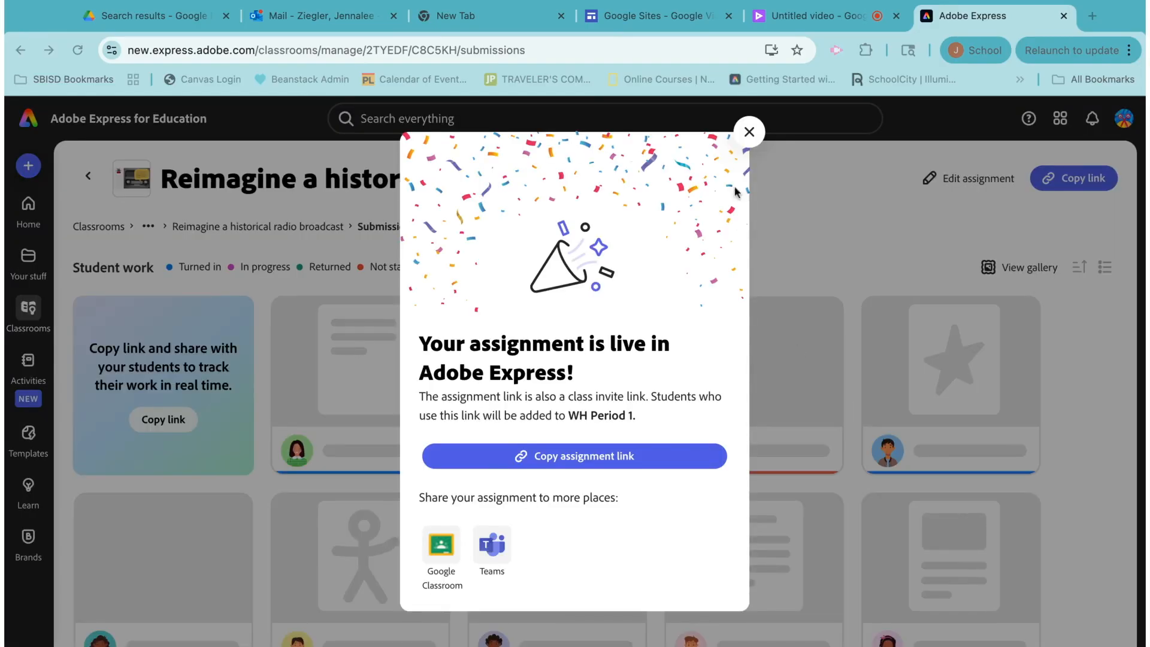
pyautogui.click(749, 133)
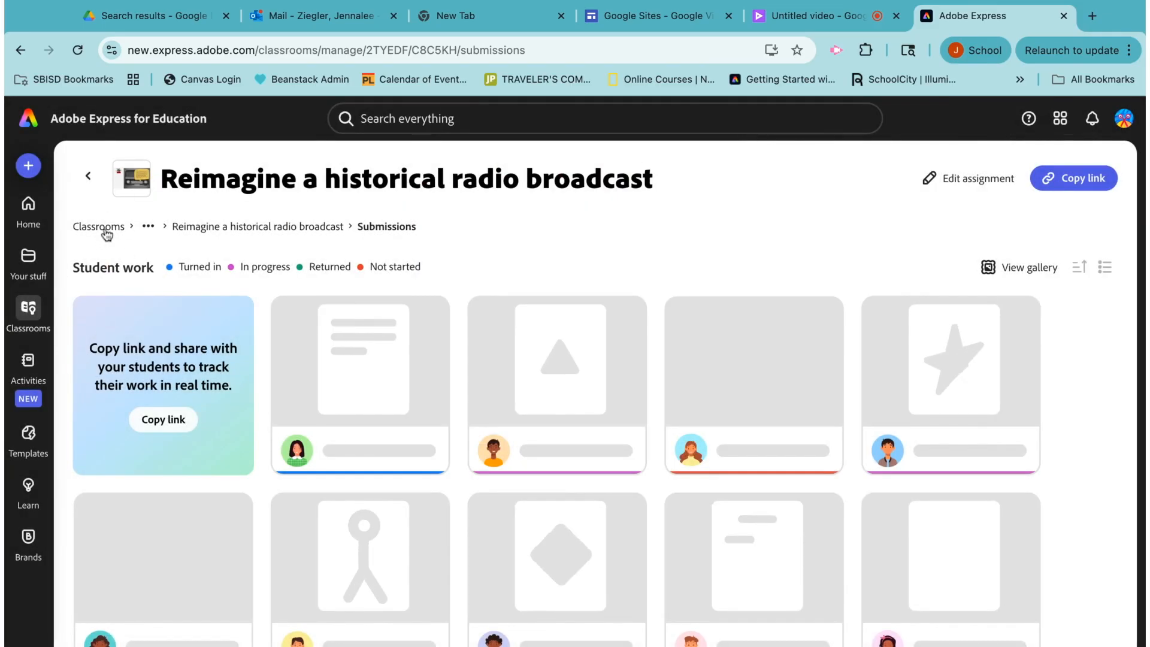
# Open the radio broadcast assignment from the WH Period 1 class and look over its student work submissions.
pyautogui.click(105, 232)
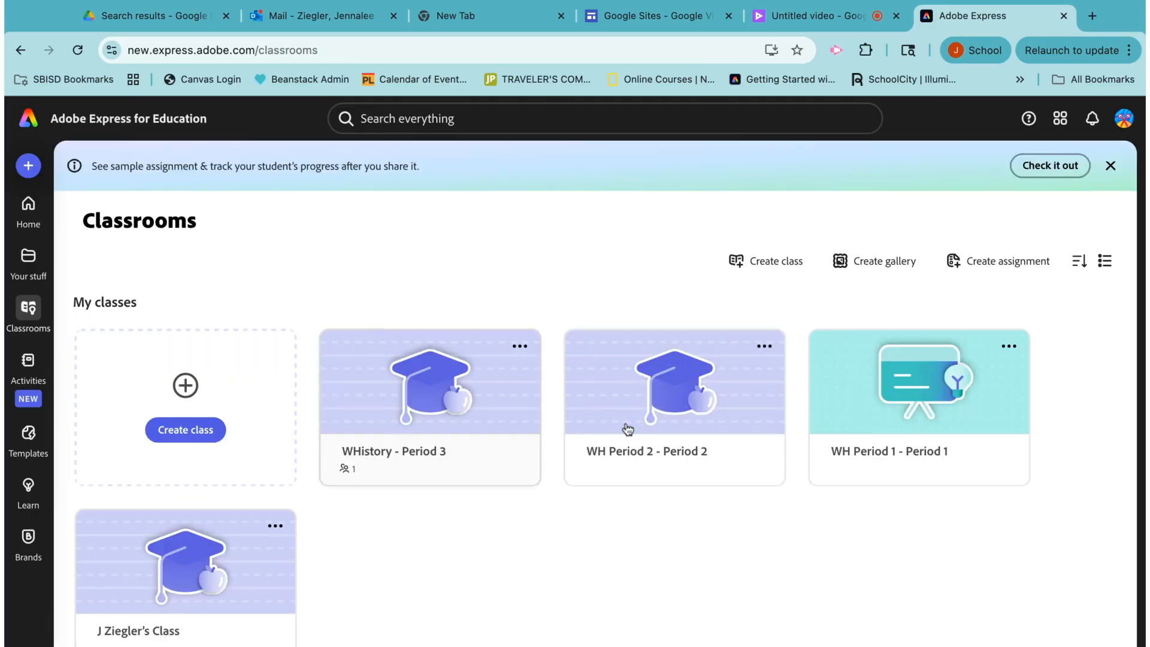
pyautogui.click(845, 430)
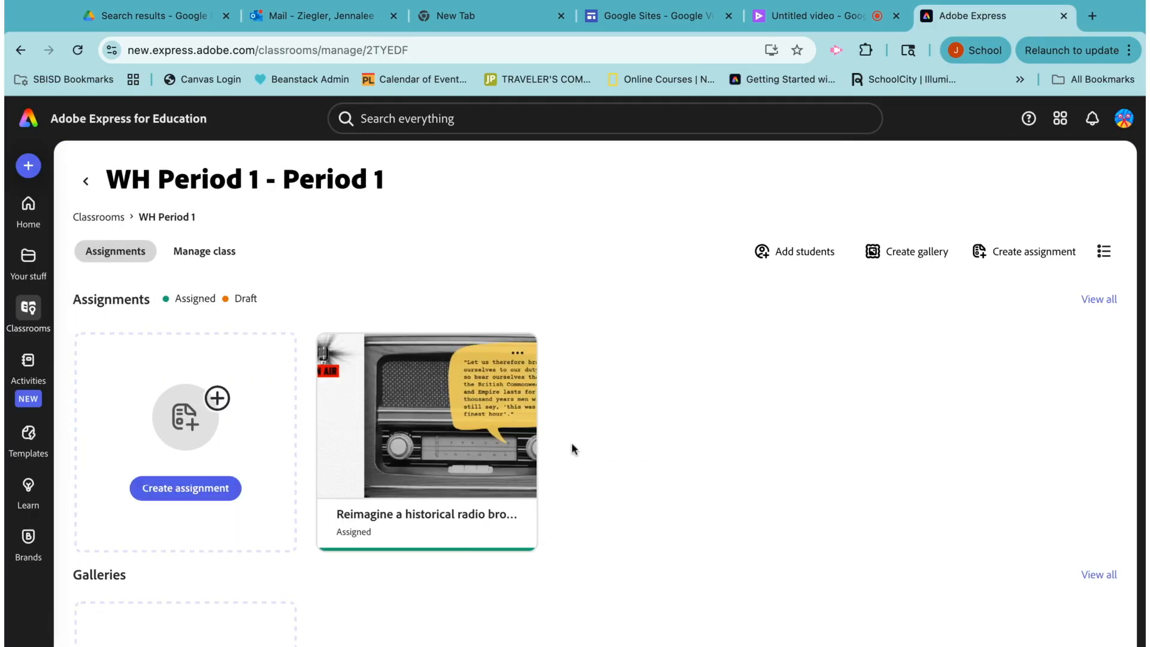
pyautogui.click(428, 426)
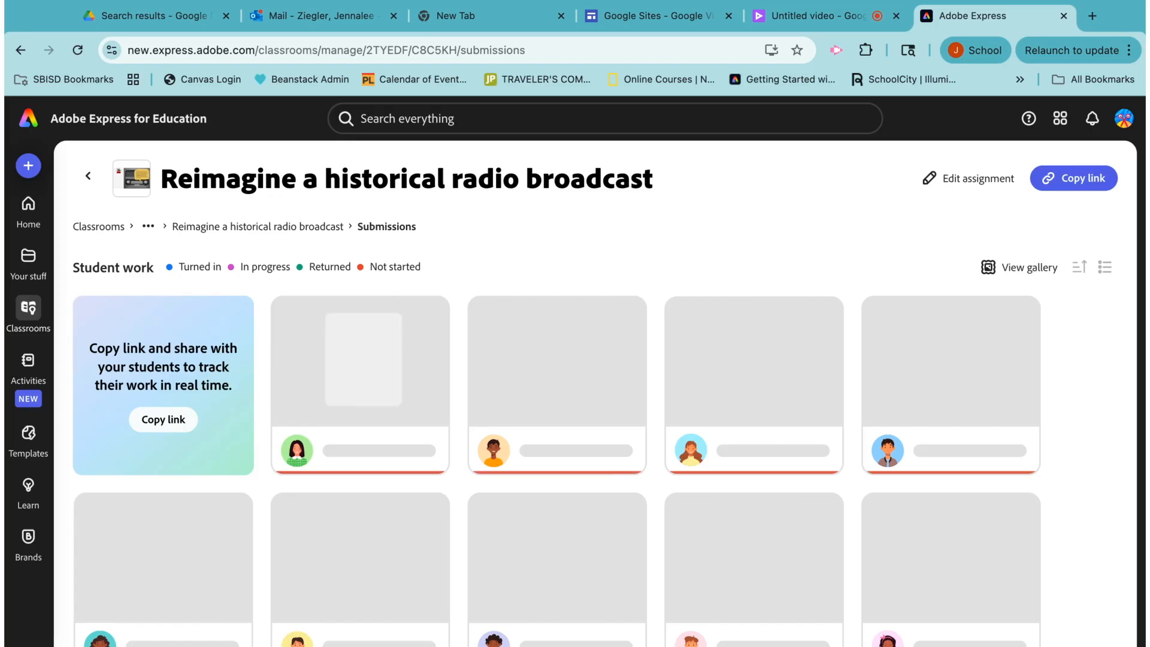
pyautogui.scroll(-1, 405, 421)
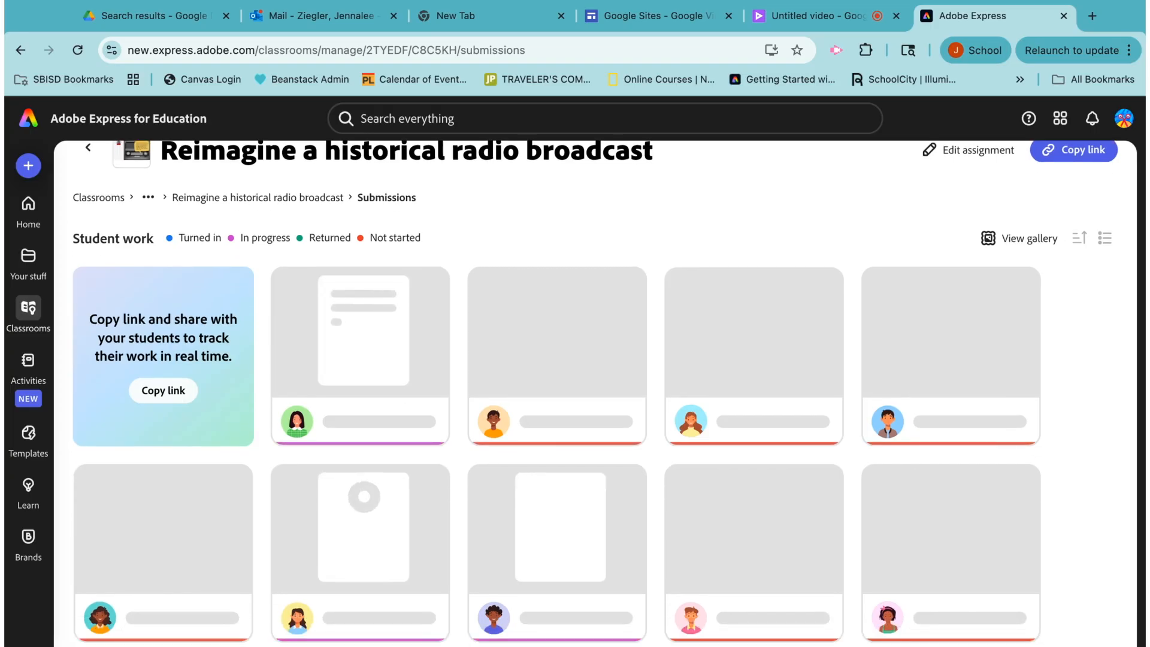
pyautogui.scroll(1, 596, 393)
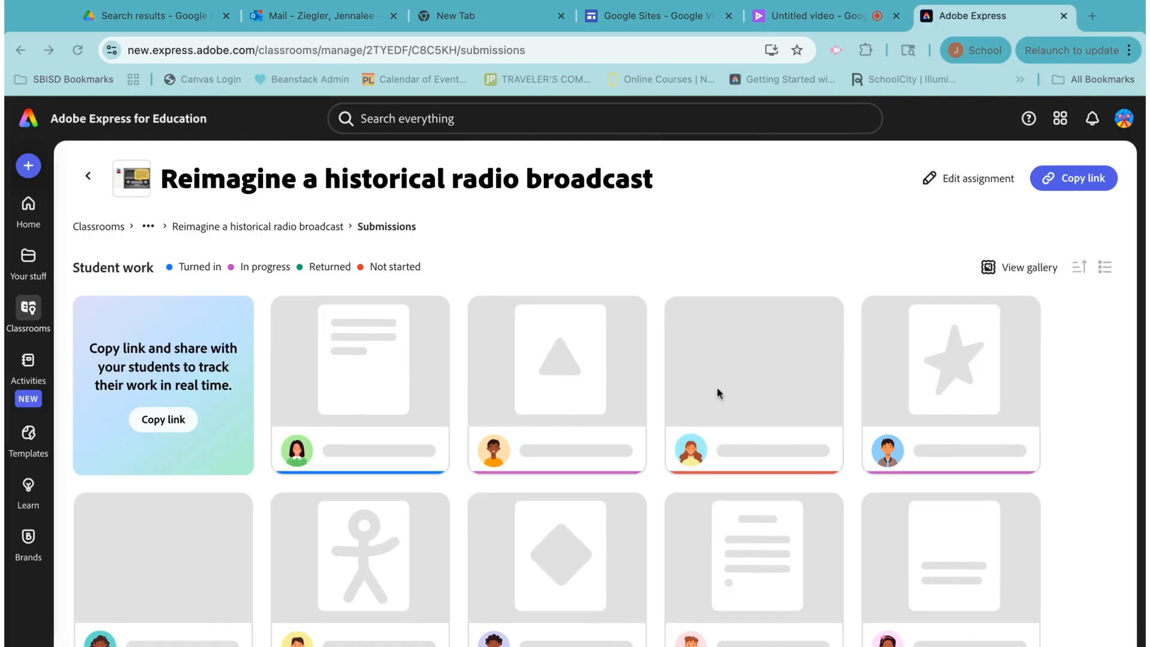
pyautogui.scroll(-1, 718, 391)
pyautogui.scroll(1, 716, 393)
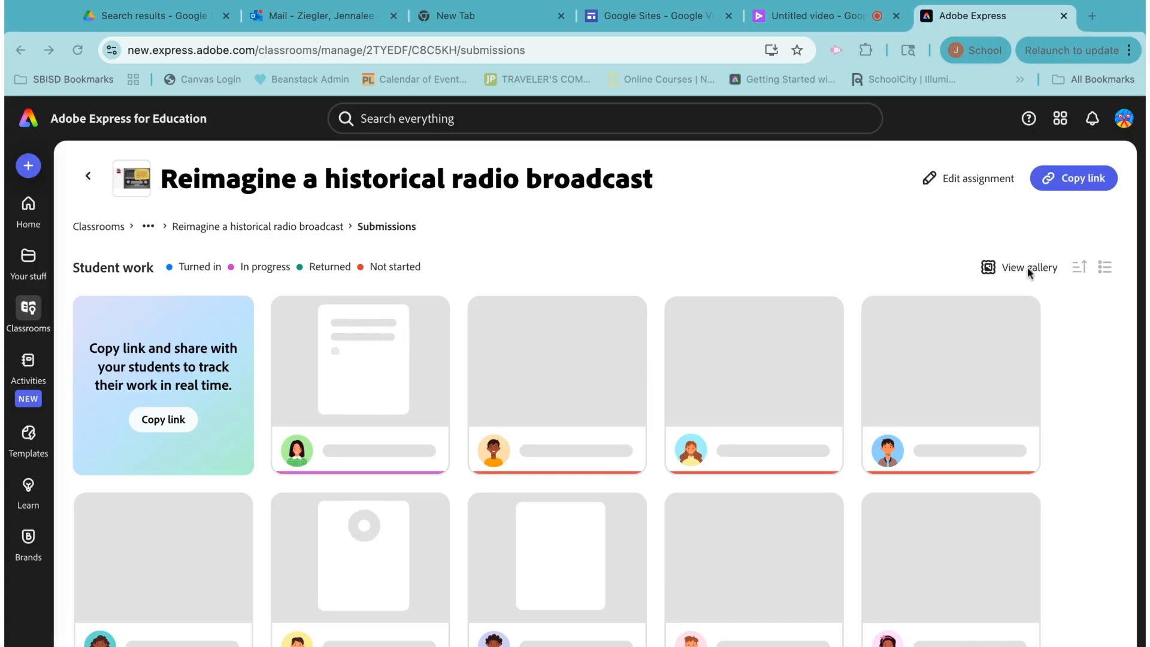
# View the assignment's gallery of turned-in work and return to the WH Period 1 class page.
pyautogui.click(1012, 271)
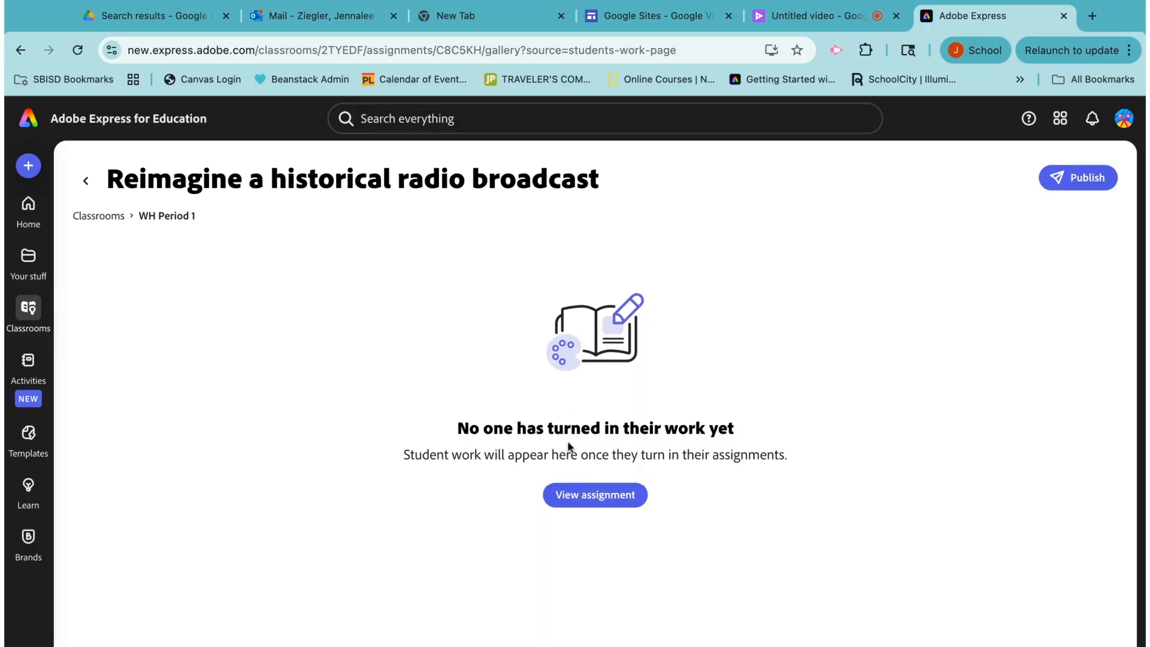
pyautogui.click(87, 183)
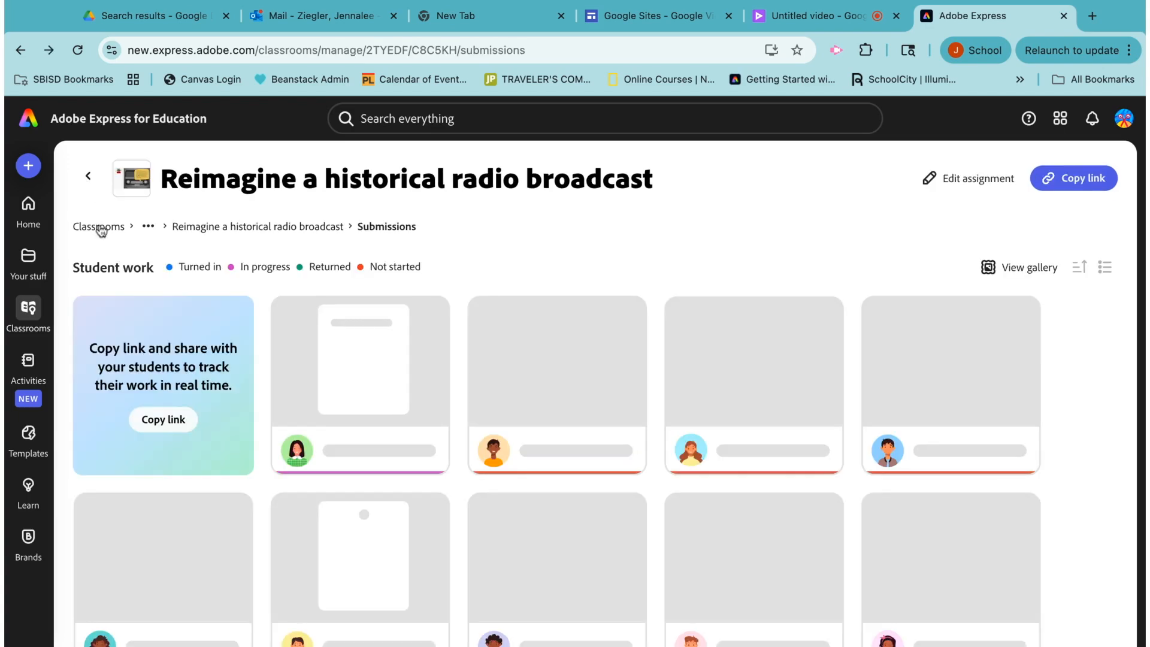
pyautogui.click(89, 181)
pyautogui.scroll(-3, 231, 462)
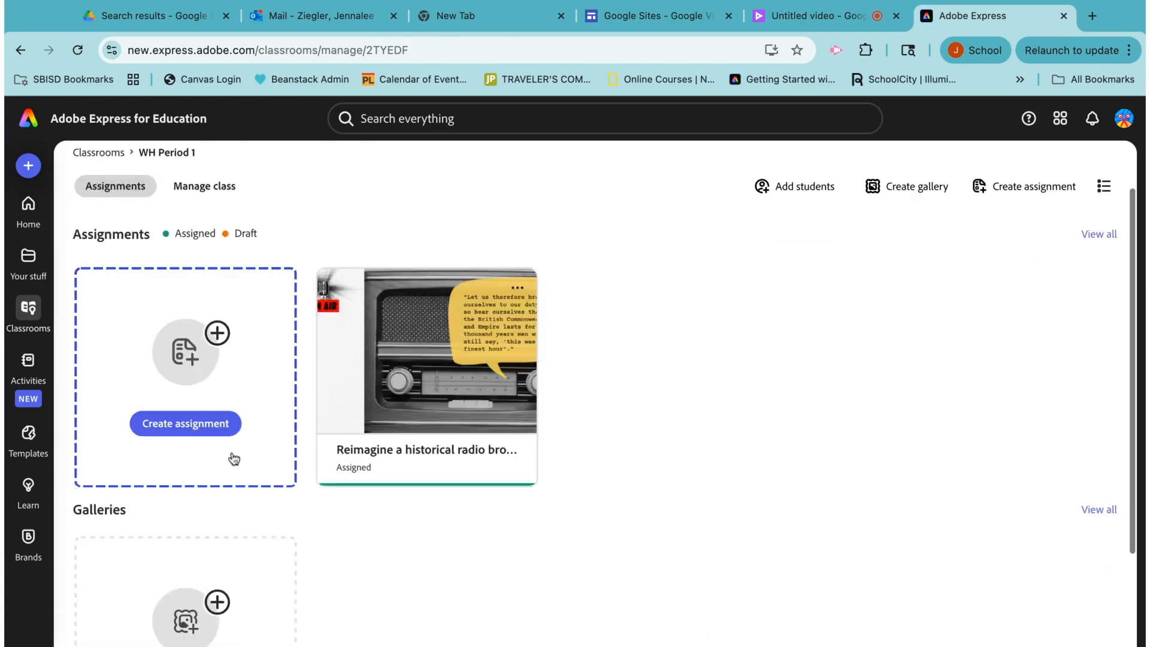
pyautogui.click(222, 571)
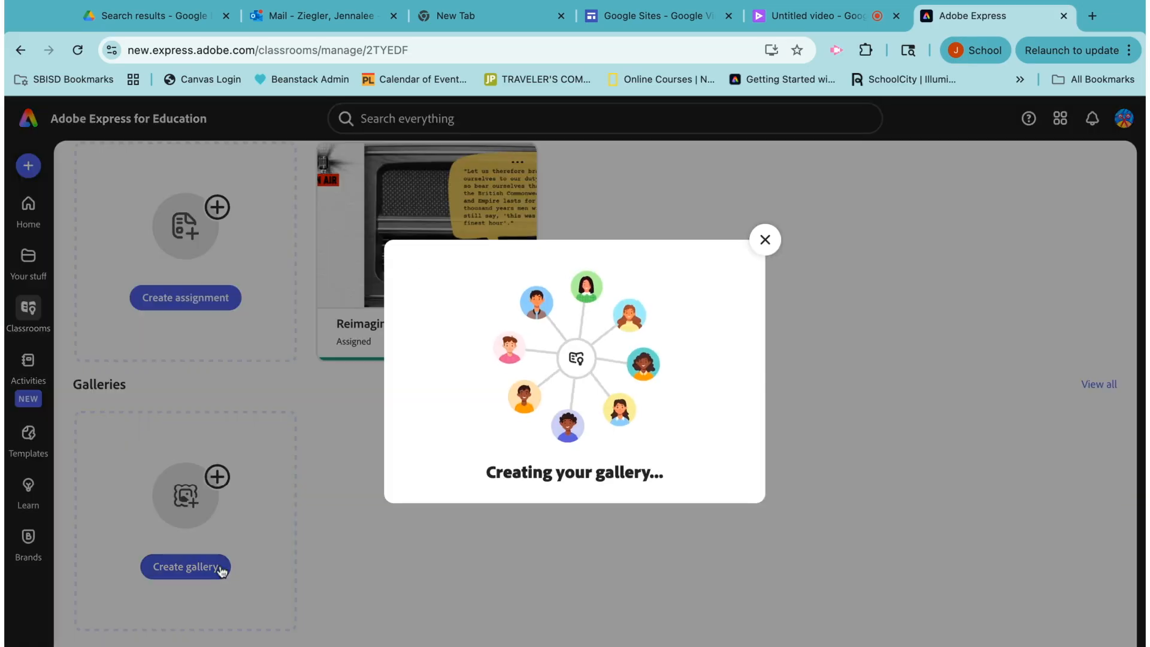
pyautogui.click(765, 240)
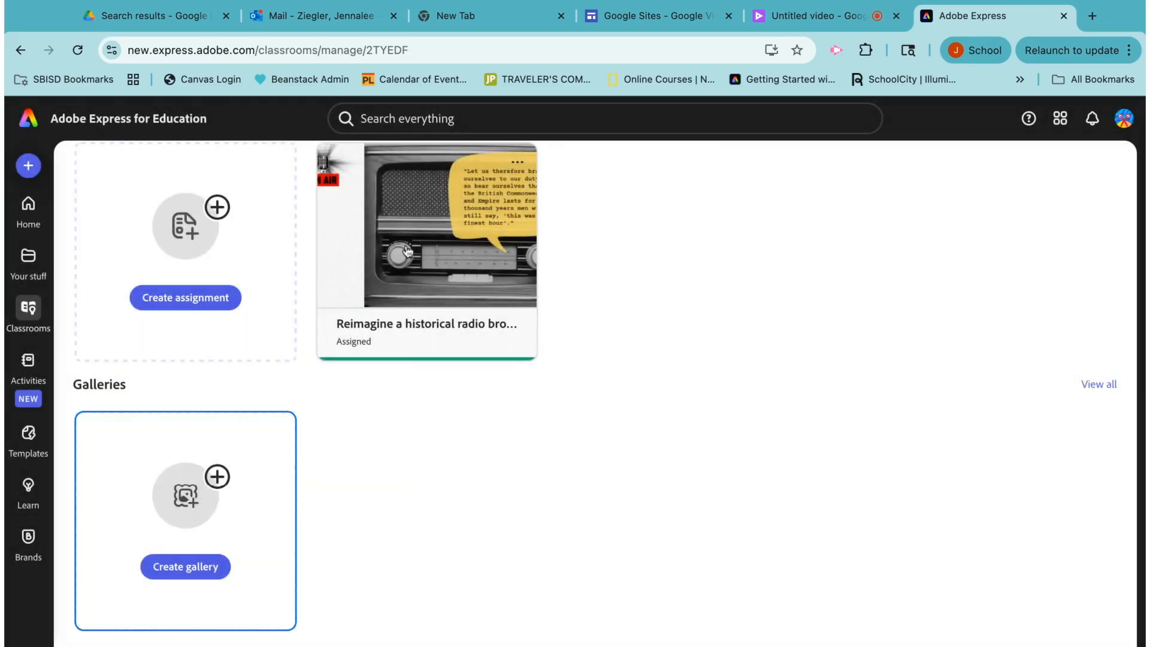
# Open the new gallery from the WH Period 1 class and examine its layout of placeholder posts and its posting options.
pyautogui.scroll(3, 236, 249)
pyautogui.scroll(-3, 385, 479)
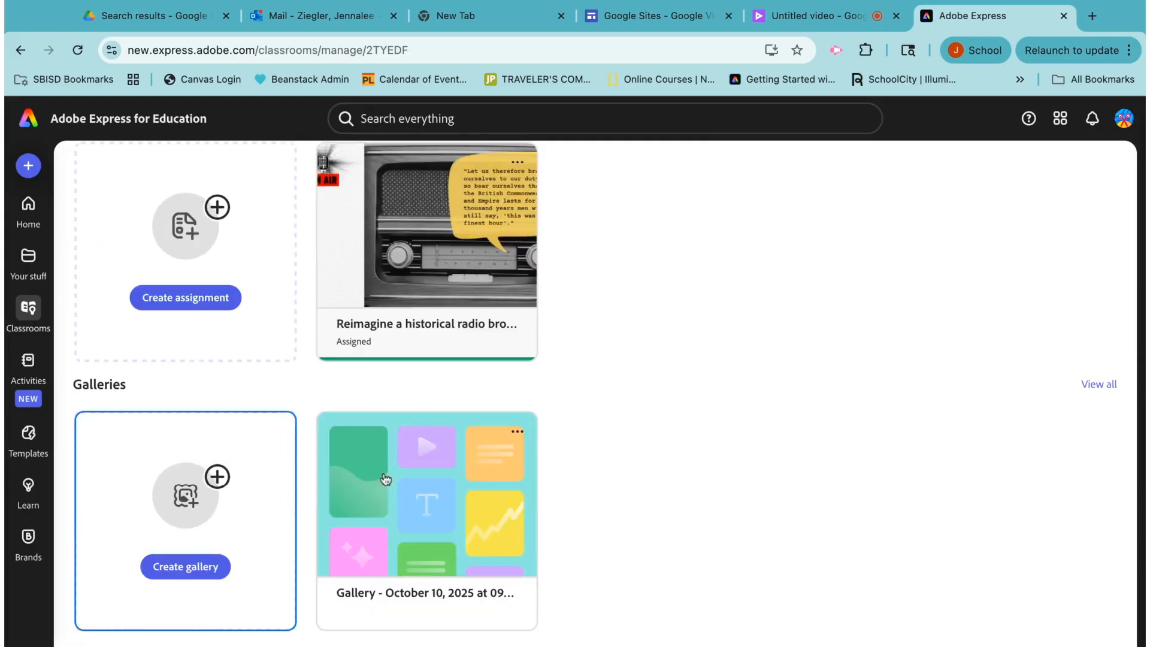
pyautogui.click(420, 530)
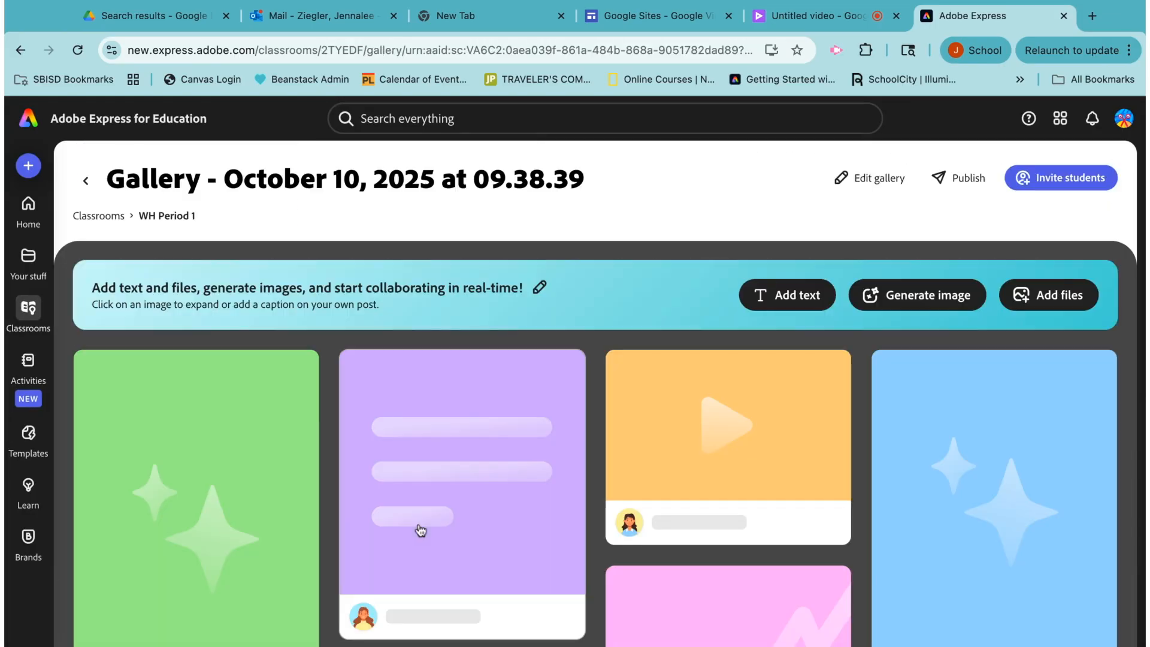
pyautogui.scroll(-2, 540, 493)
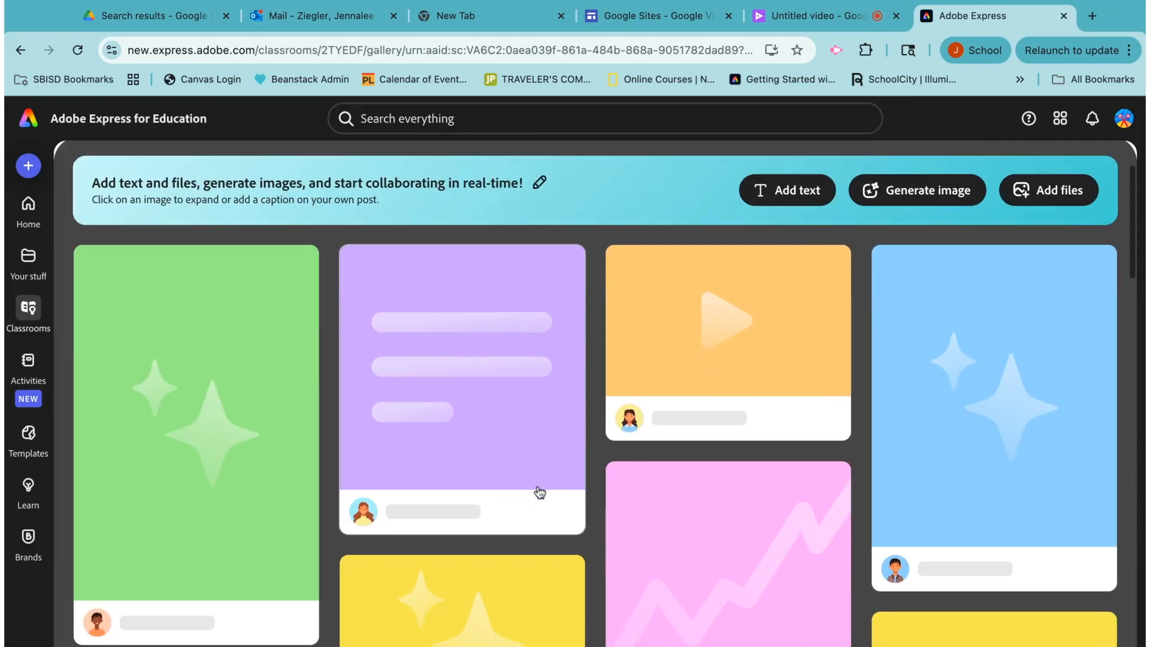
pyautogui.scroll(-2, 540, 492)
pyautogui.scroll(2, 621, 314)
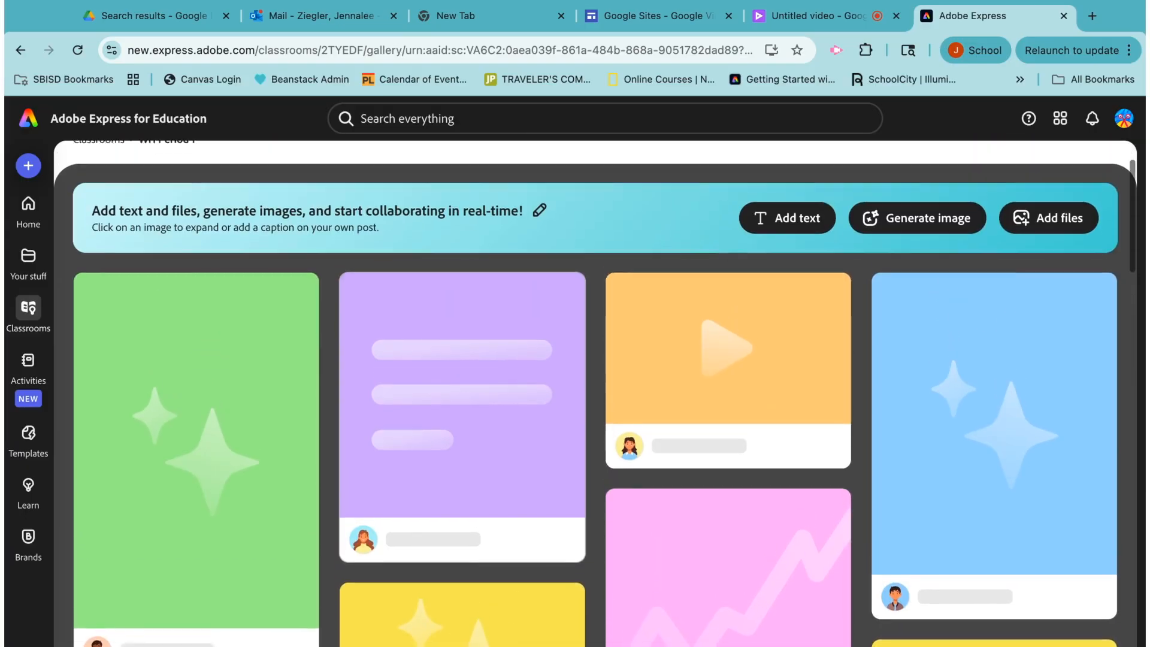
pyautogui.scroll(-4, 752, 385)
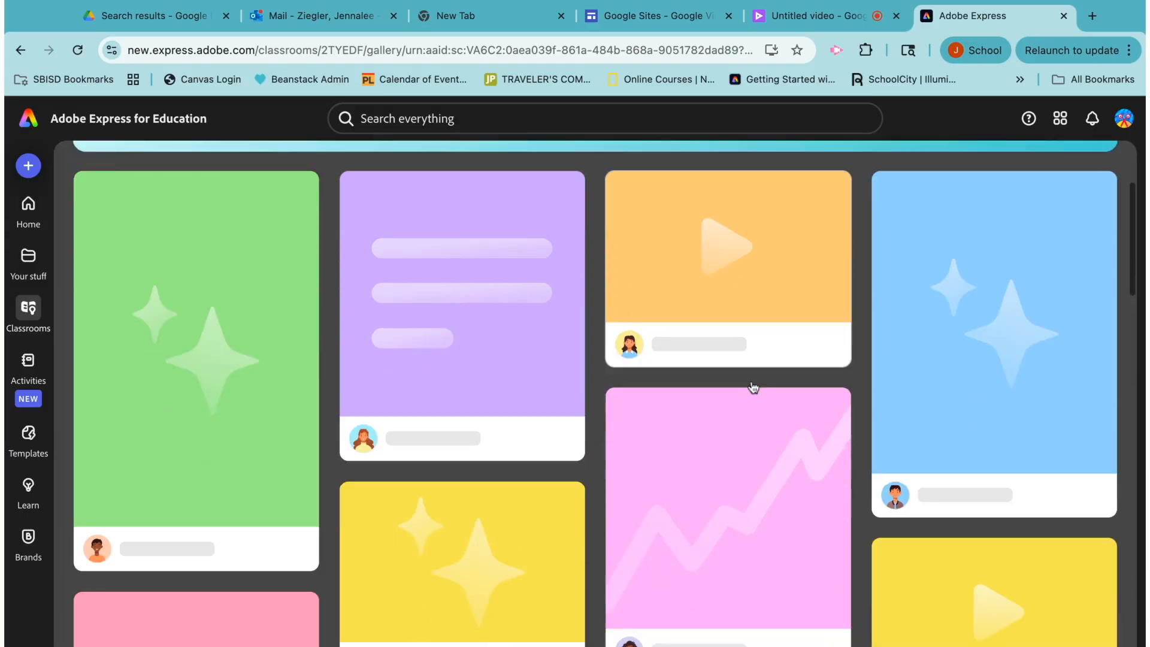
pyautogui.scroll(5, 753, 387)
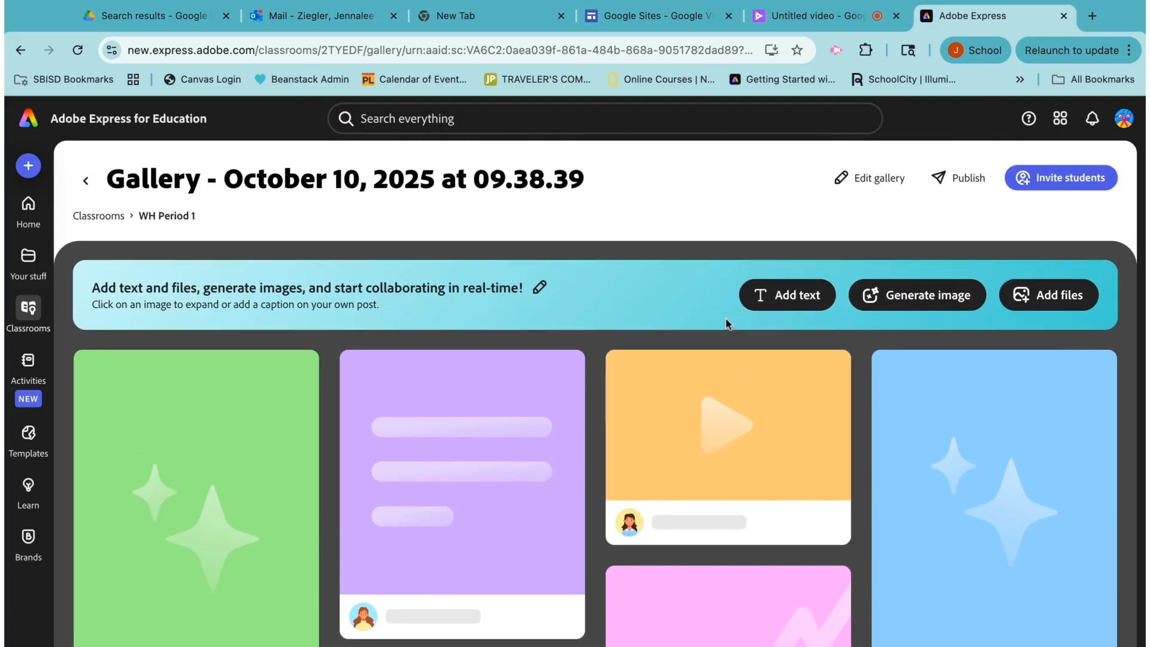
pyautogui.scroll(-3, 681, 419)
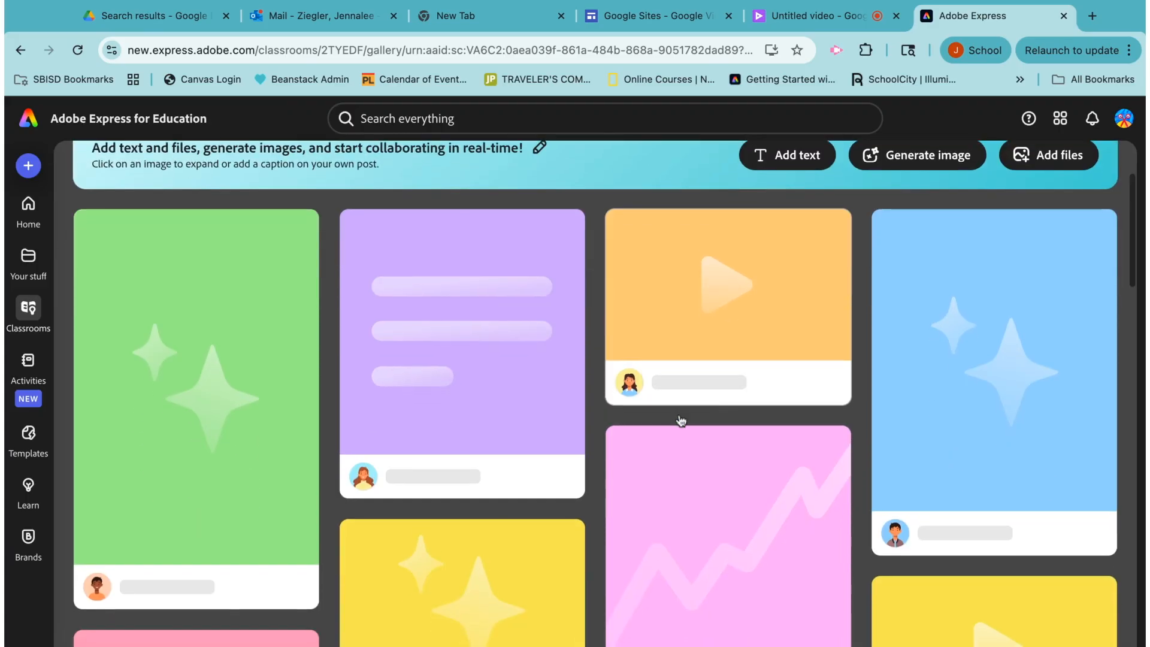
pyautogui.scroll(-2, 681, 420)
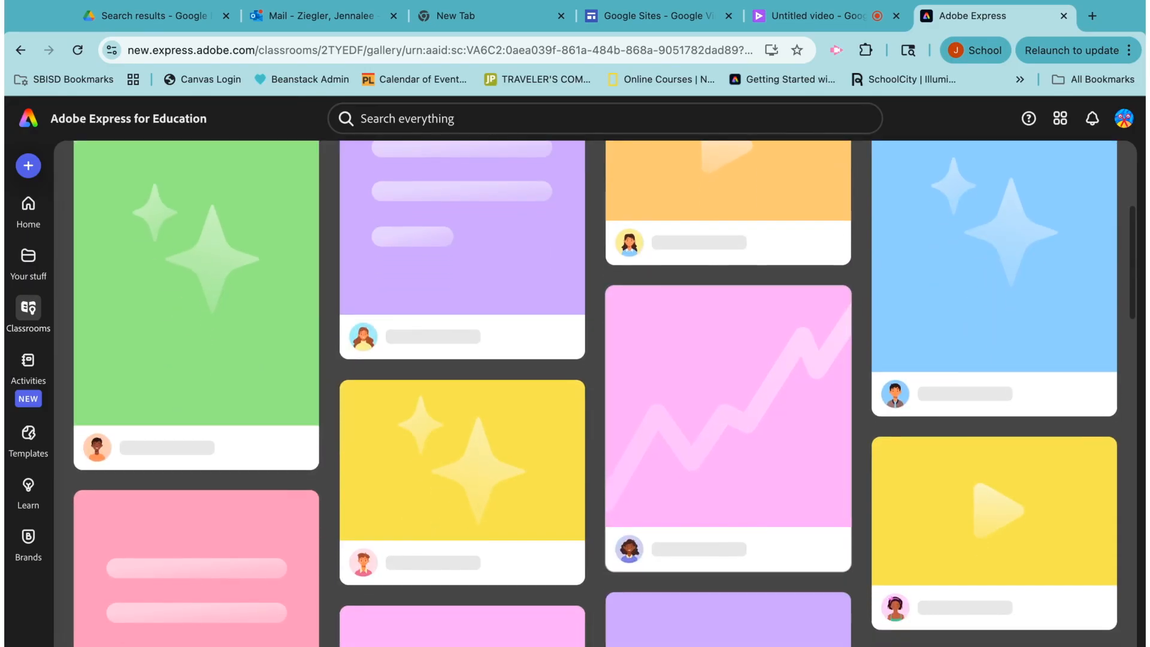
pyautogui.scroll(-2, 681, 420)
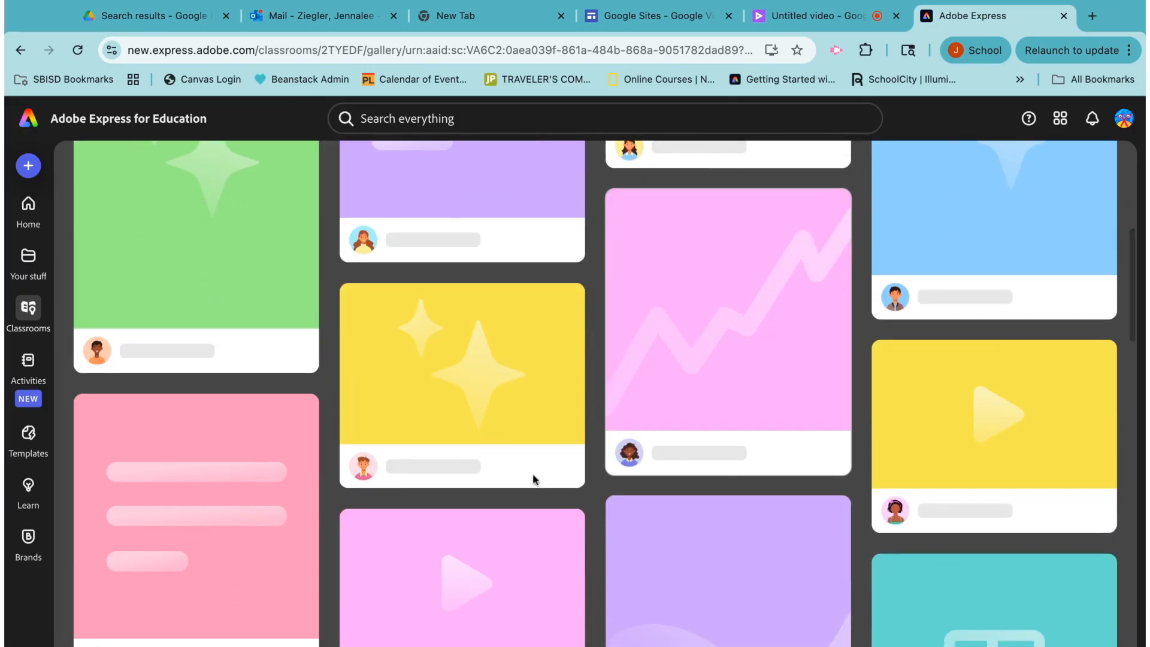
pyautogui.click(677, 458)
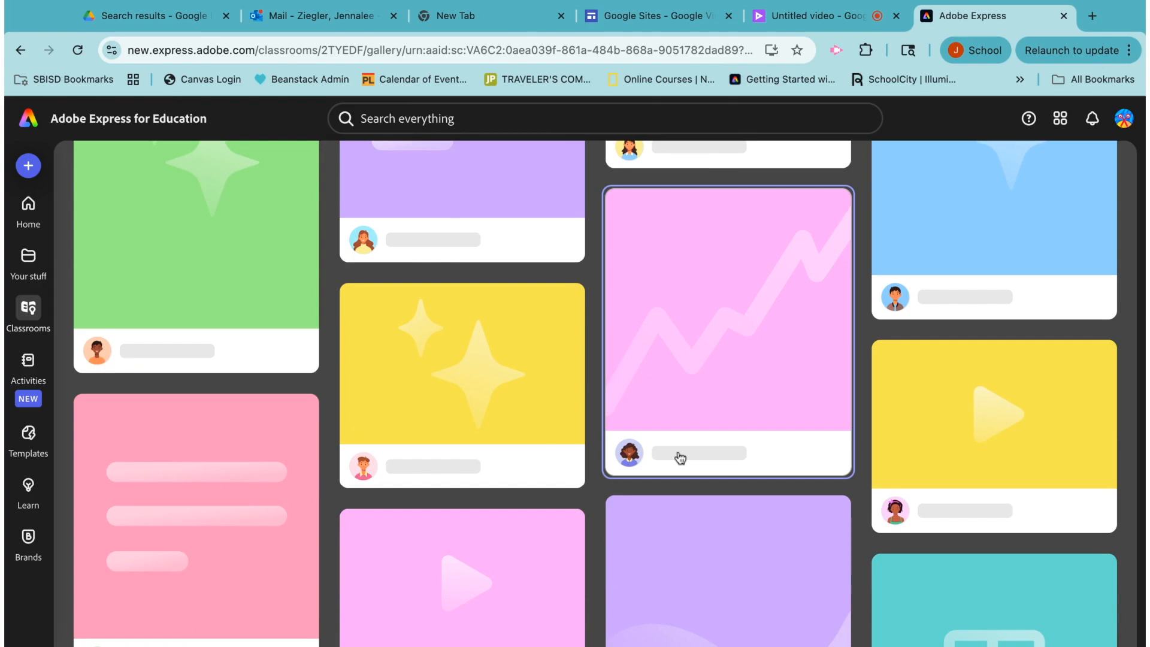
# Check the gallery's publishing options for sharing a view-only link outside the class, without creating a link.
pyautogui.scroll(8, 759, 330)
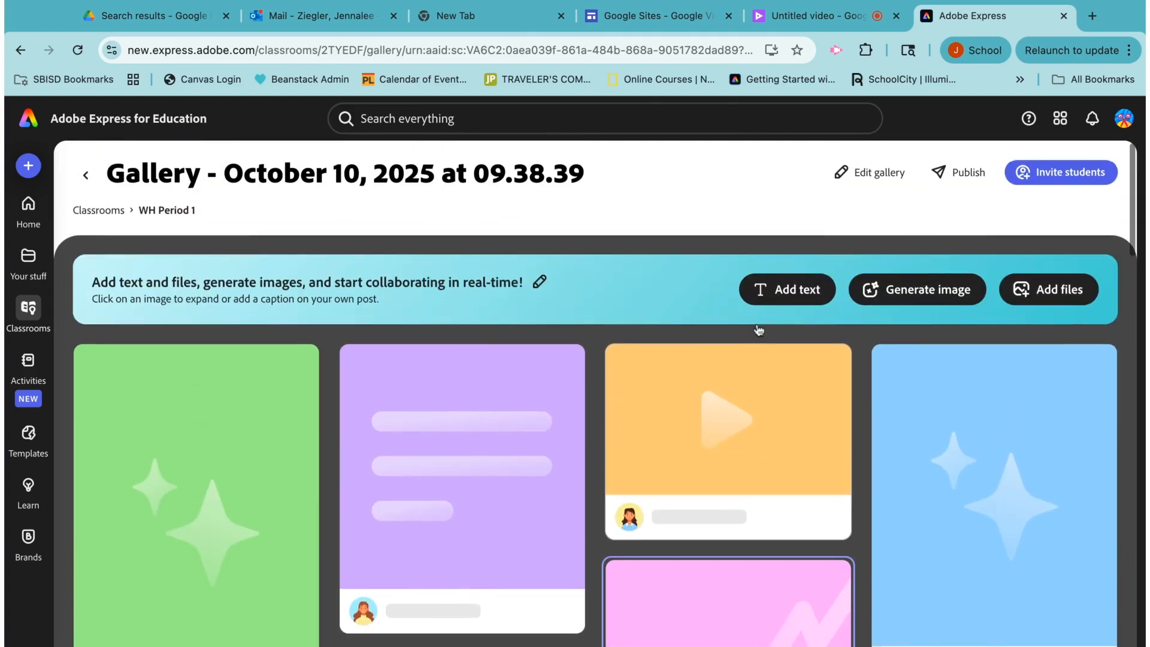
pyautogui.click(957, 178)
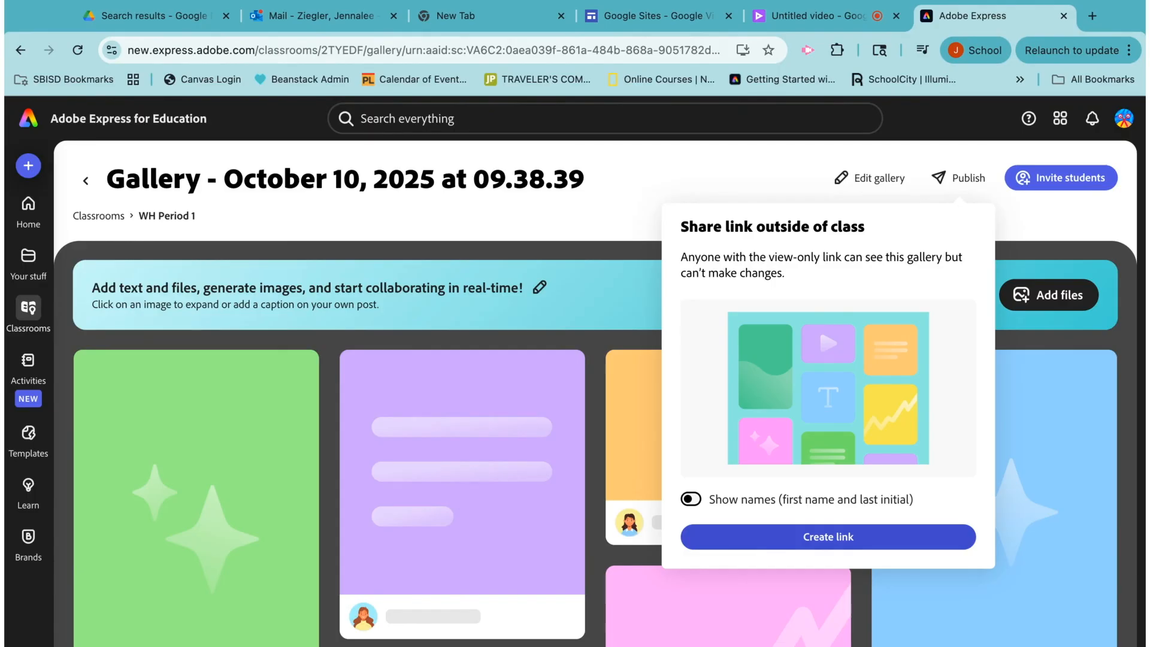
pyautogui.click(720, 163)
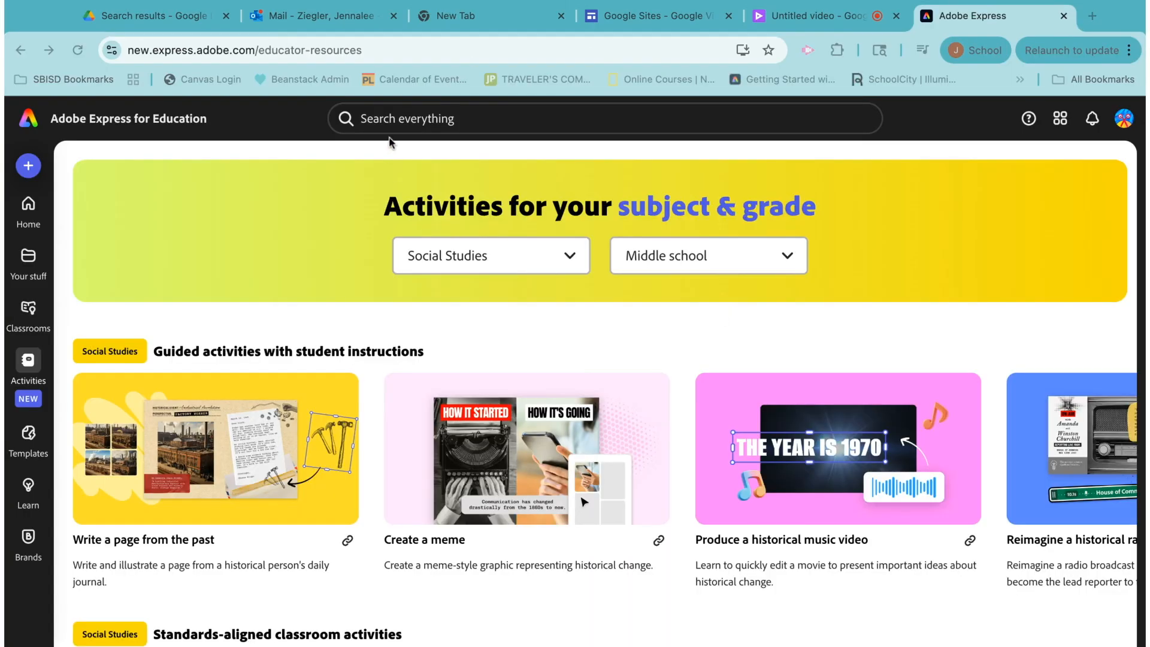
# Search everything for "present" and start a new blank project from the Presentation suggestion.
pyautogui.click(384, 123)
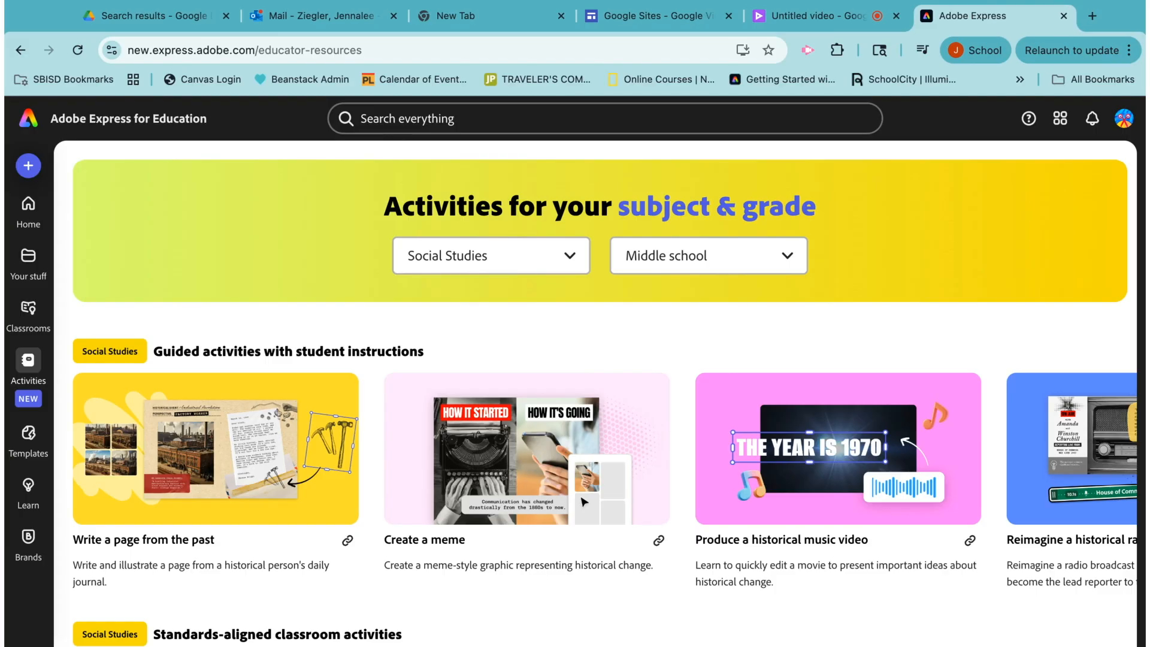
pyautogui.click(385, 121)
pyautogui.write('p')
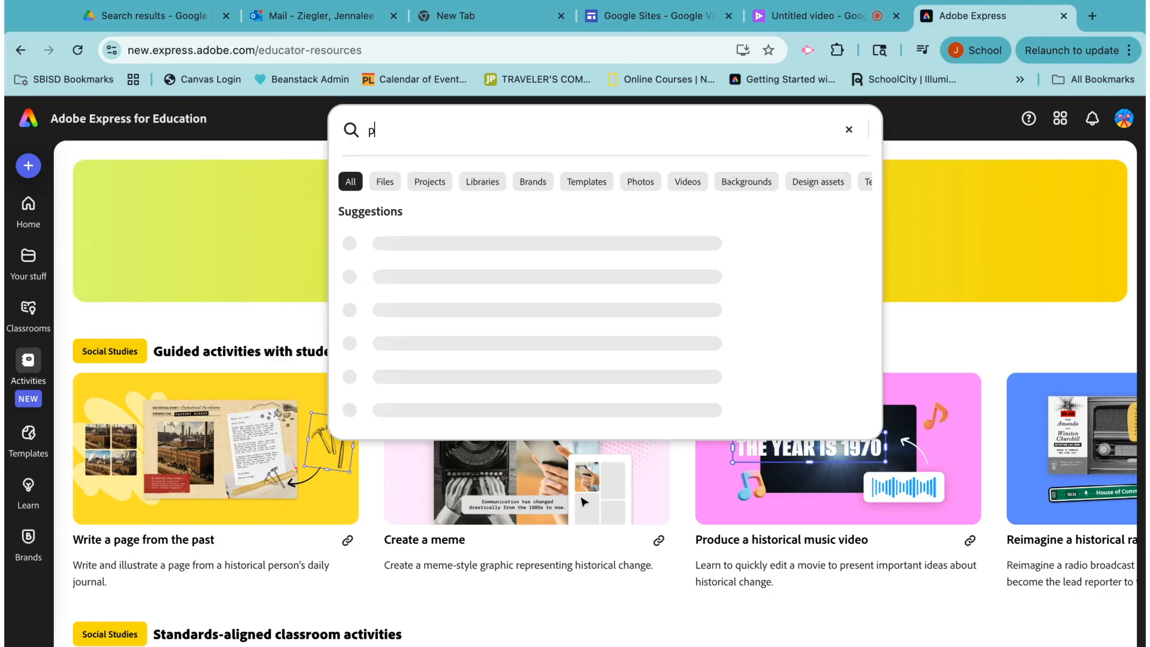
pyautogui.write('resent')
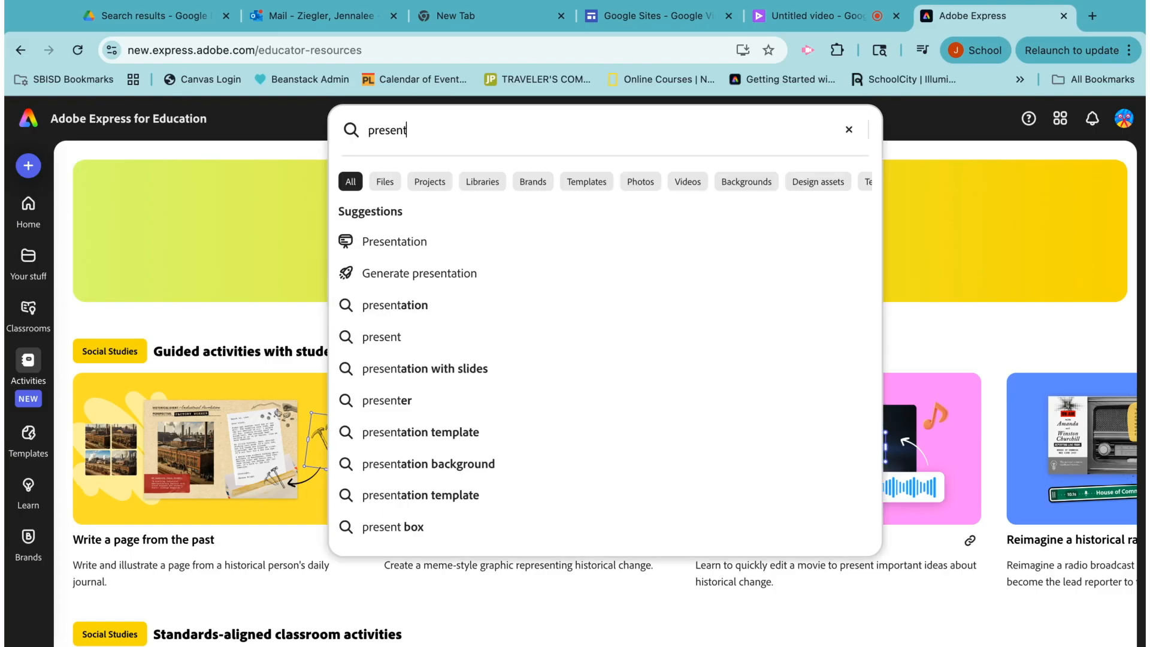
pyautogui.click(398, 245)
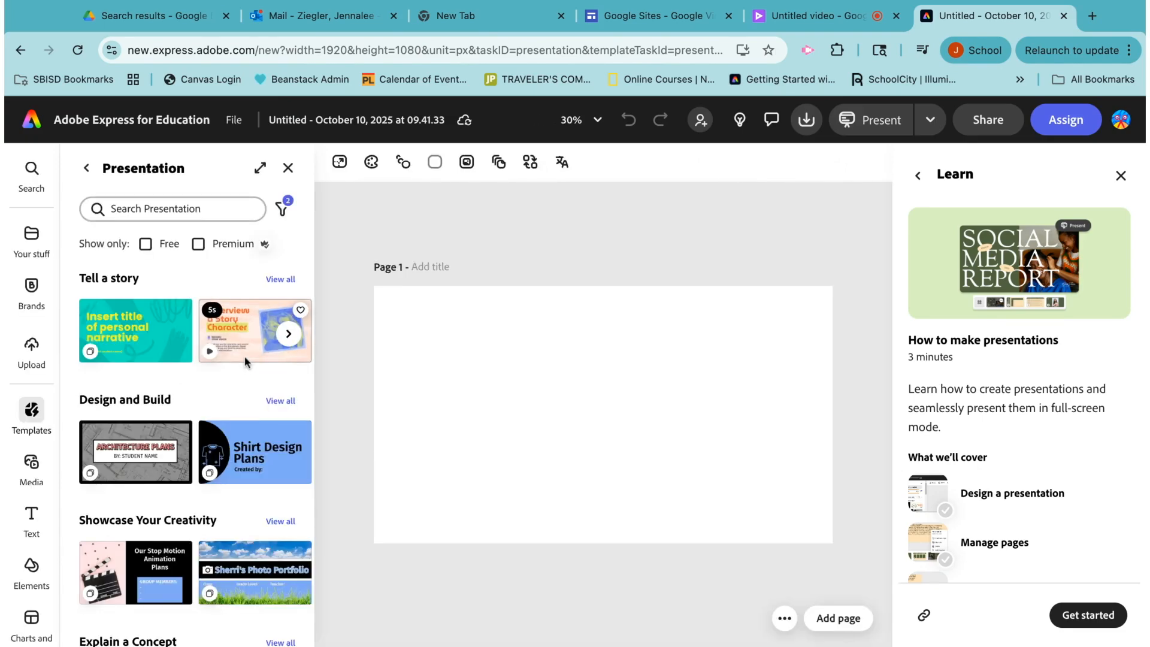
# Look over all the "Tell a story" presentation templates, and browse the other template categories down to "Explore people and places".
pyautogui.click(280, 280)
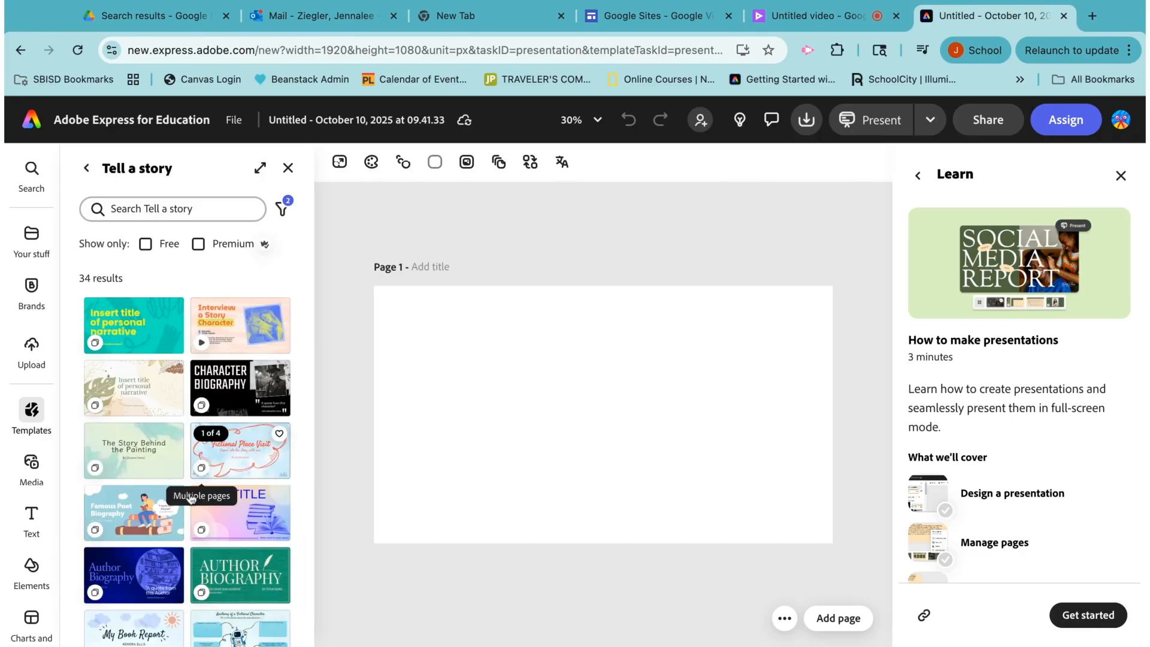
pyautogui.click(89, 169)
pyautogui.scroll(-2, 157, 527)
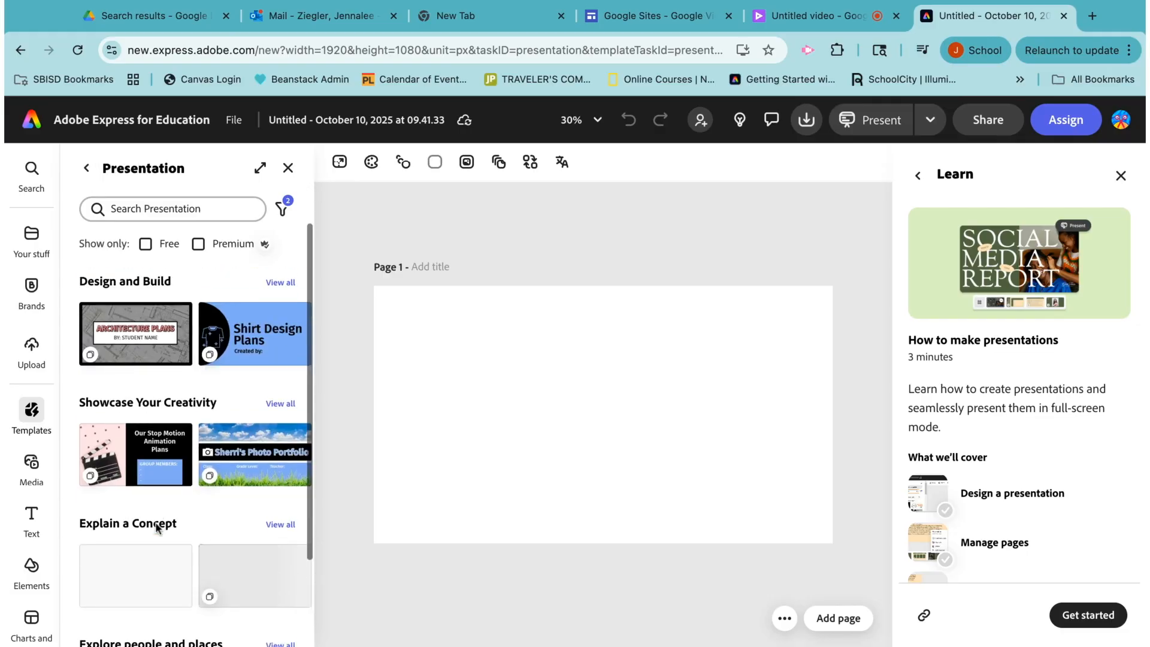
pyautogui.scroll(-1, 157, 527)
pyautogui.scroll(-1, 150, 491)
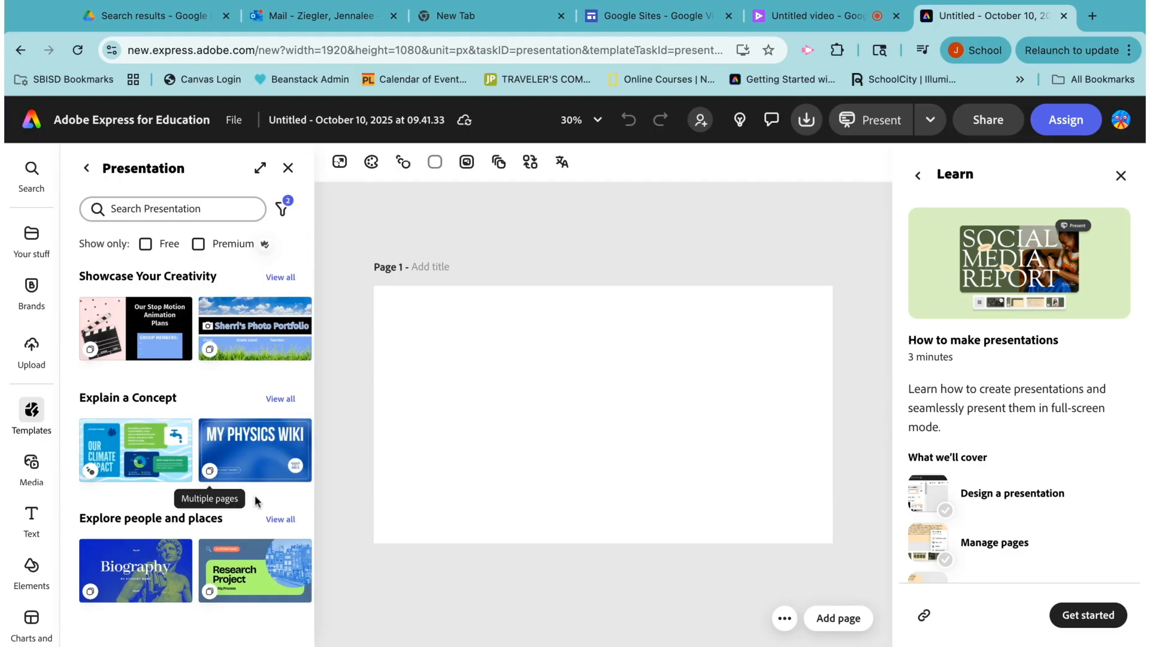
# Apply the "Our Climate Impact" template from "Explain a Concept", close the template browser and play the presentation's animation.
pyautogui.click(127, 451)
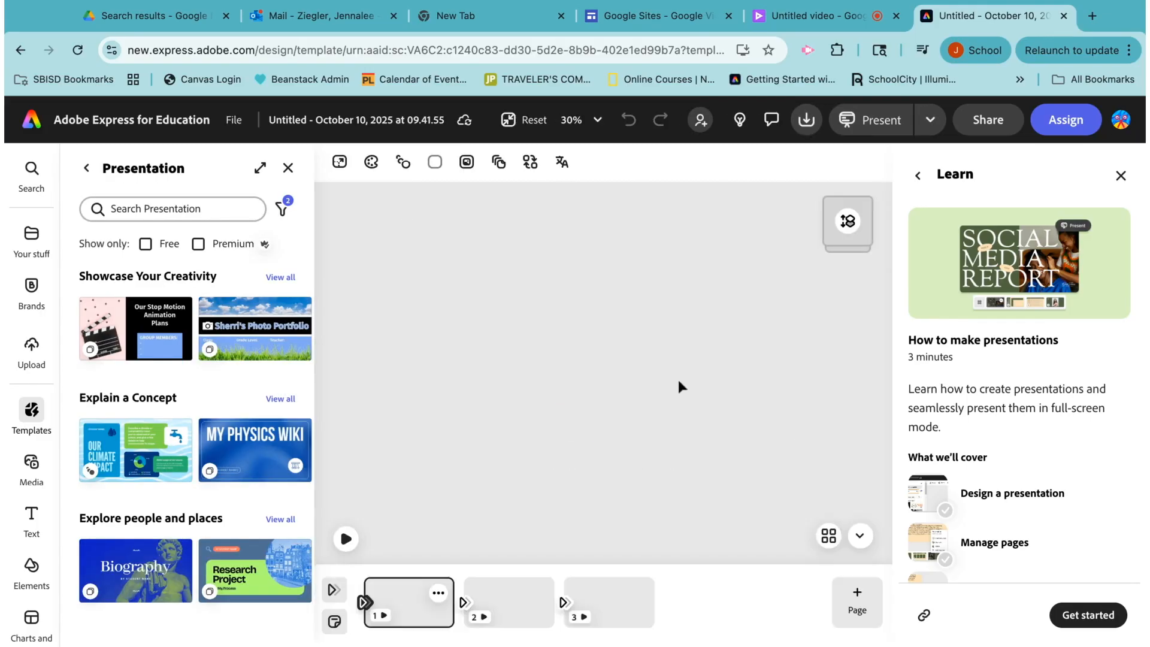
pyautogui.click(288, 168)
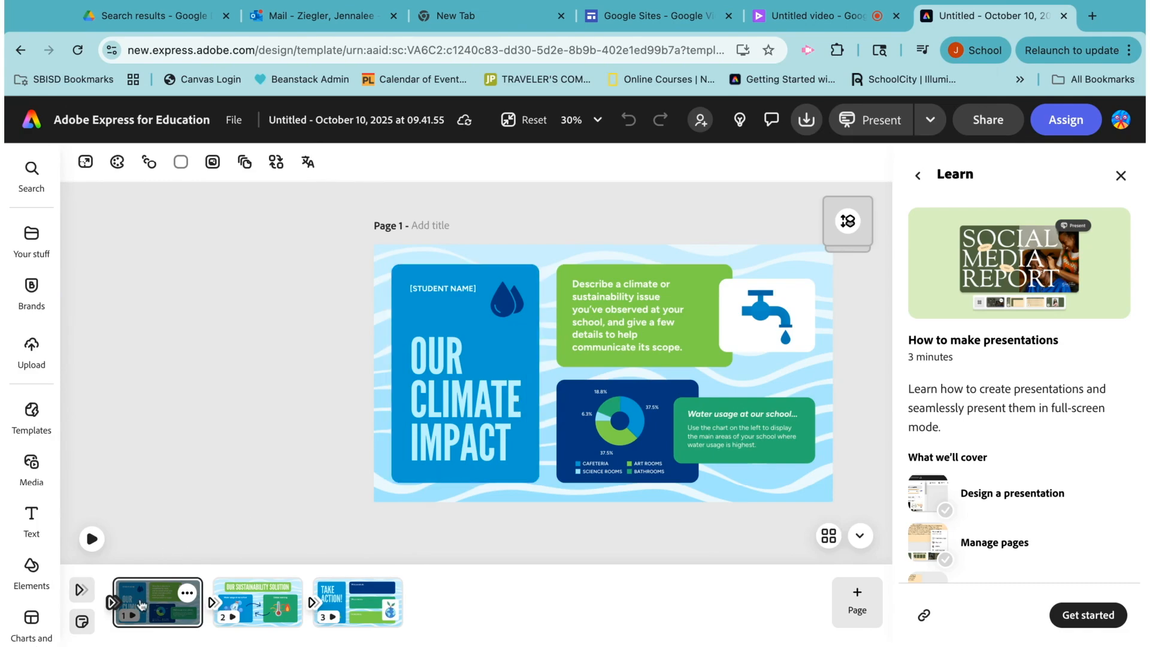
pyautogui.click(92, 540)
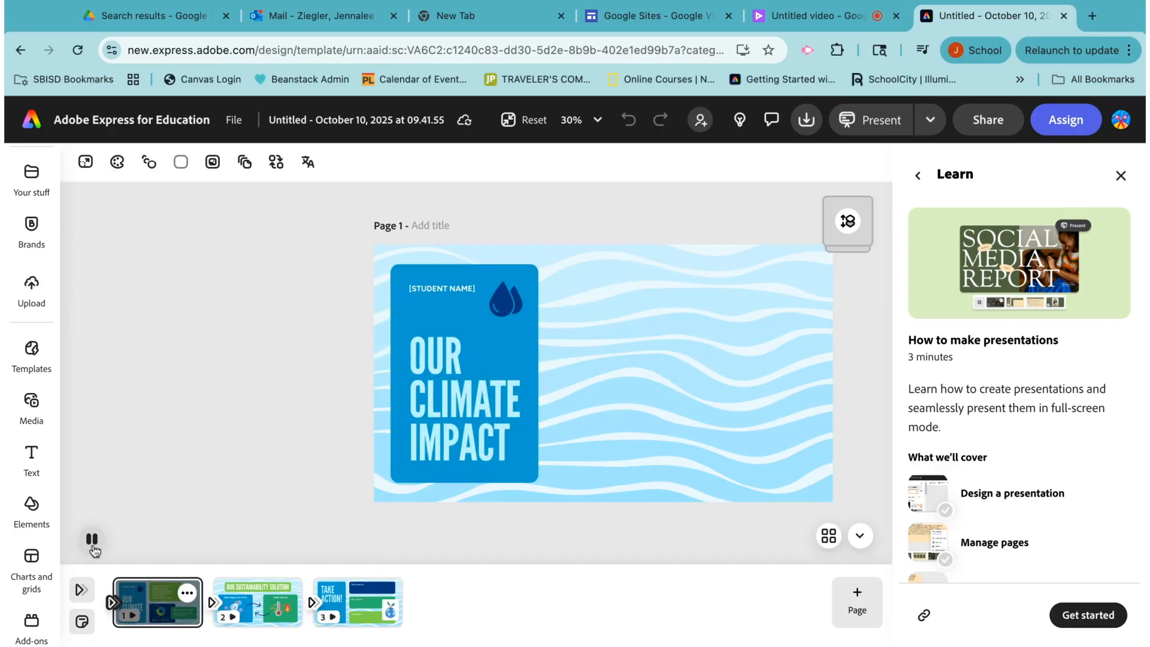